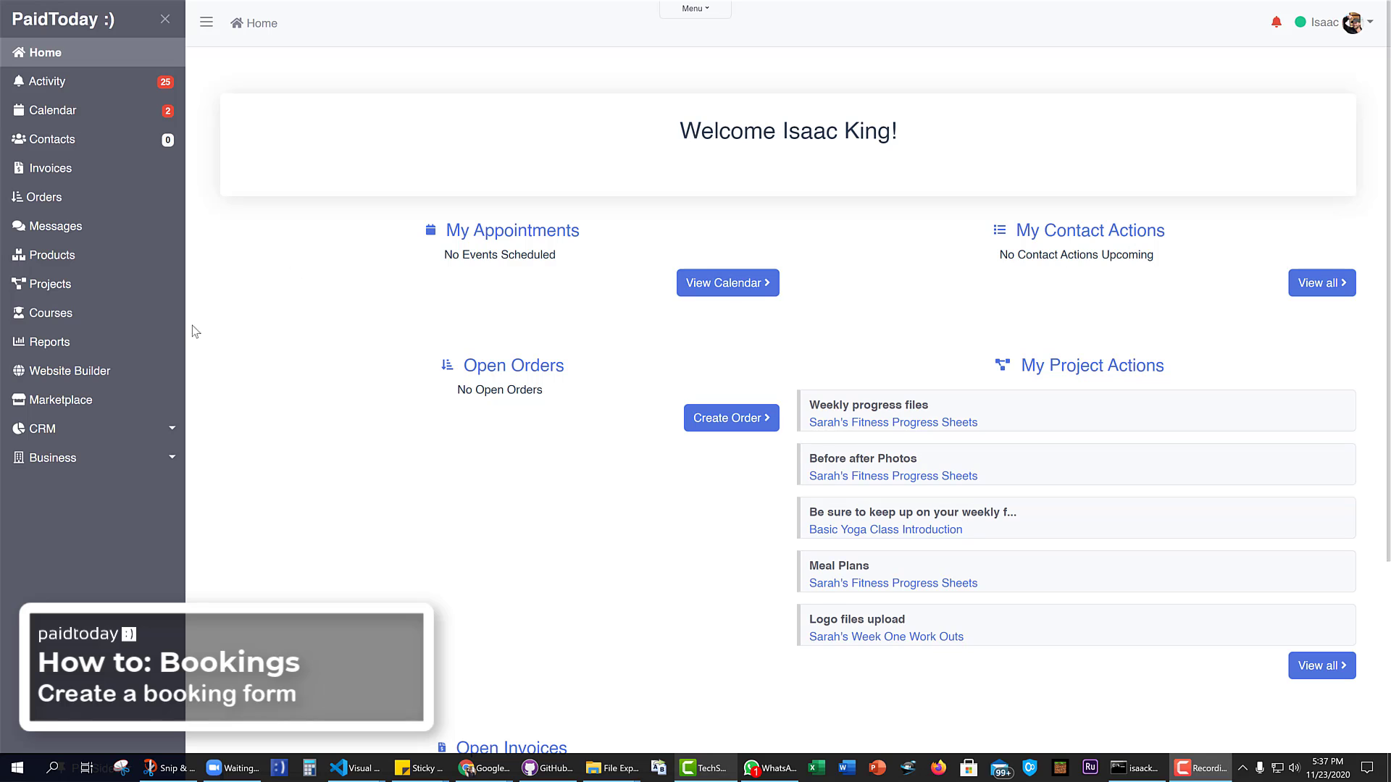
Go to the Booking Forms list under Business in the sidebar
left_click(60, 462)
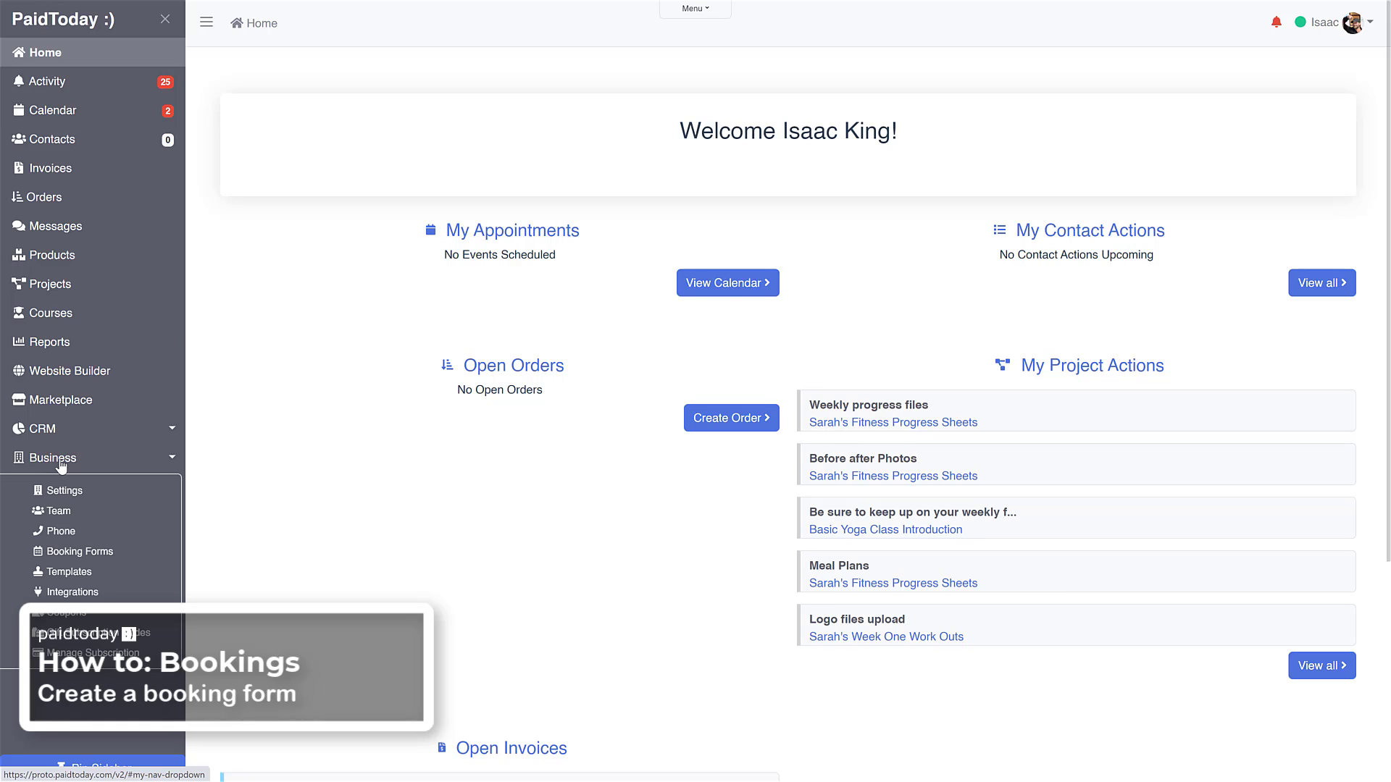
left_click(64, 554)
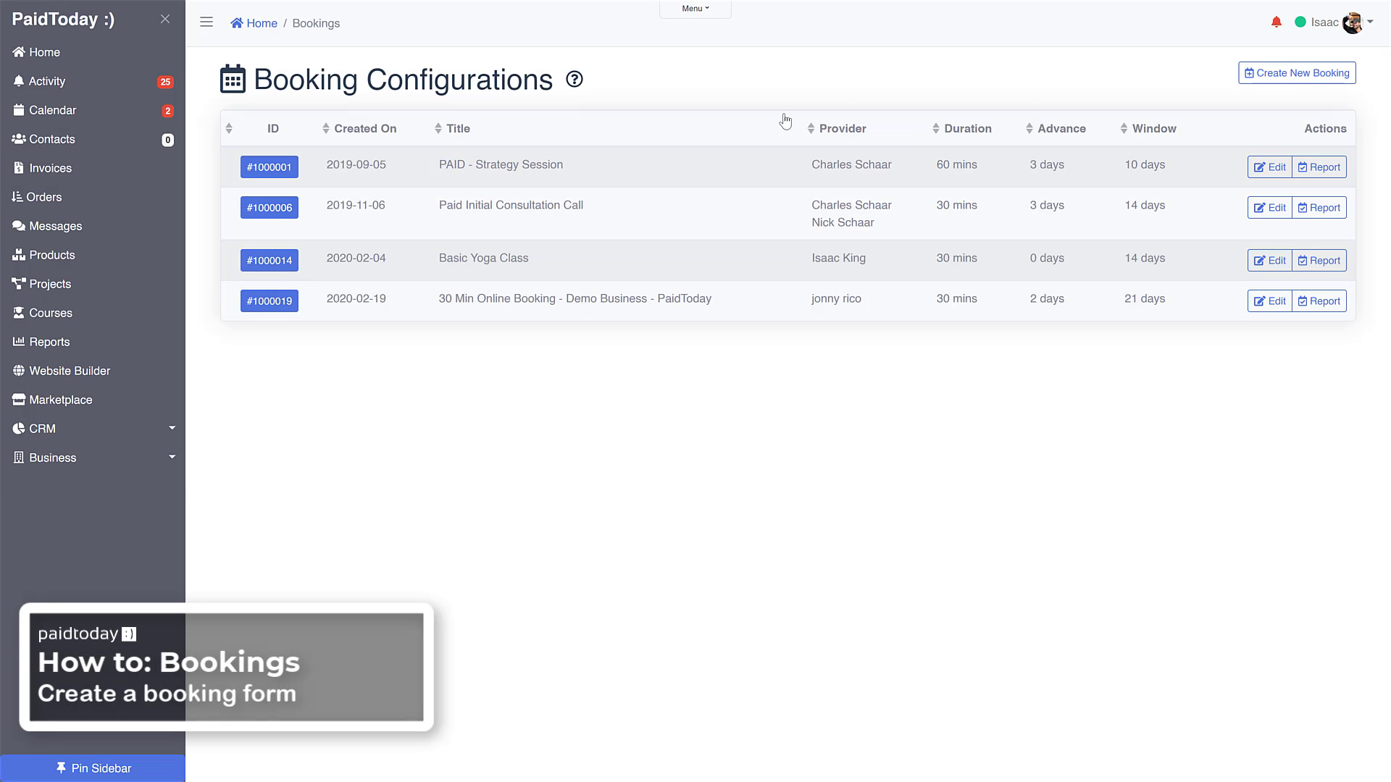
Create a new booking form titled 'Invisalign Consultation'
left_click(1289, 76)
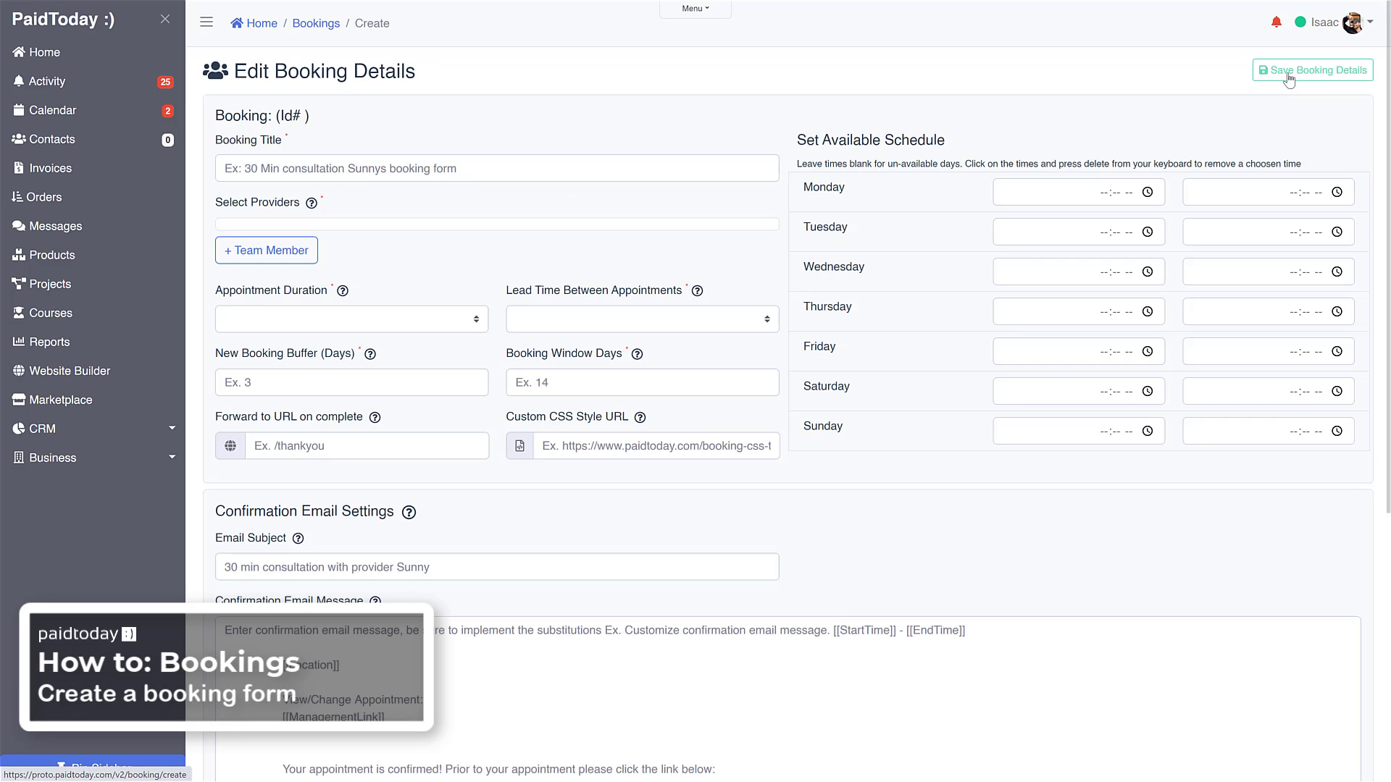
left_click(387, 168)
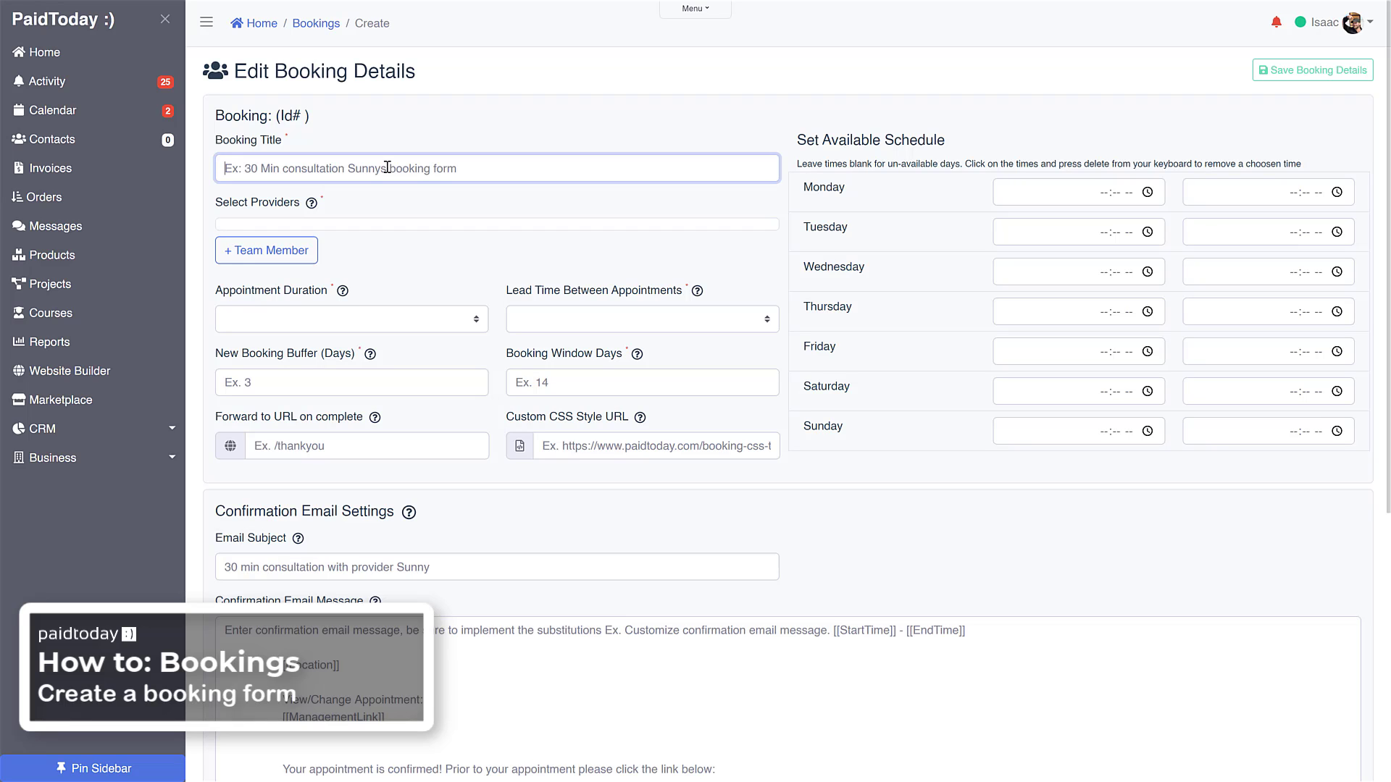
type("New")
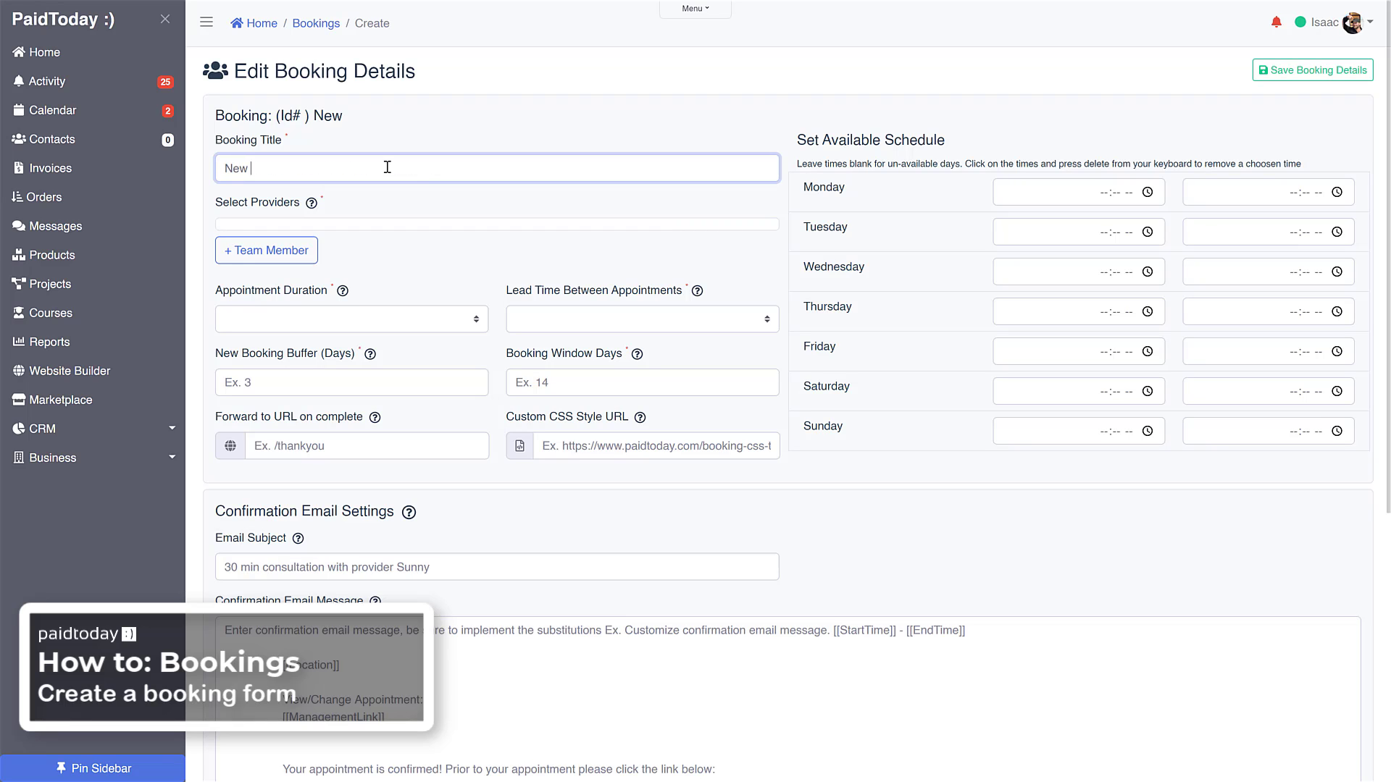
key("BackSpace")
key("BackSpace")
key("BackSpace")
key("BackSpace")
type("Invisalign Consul")
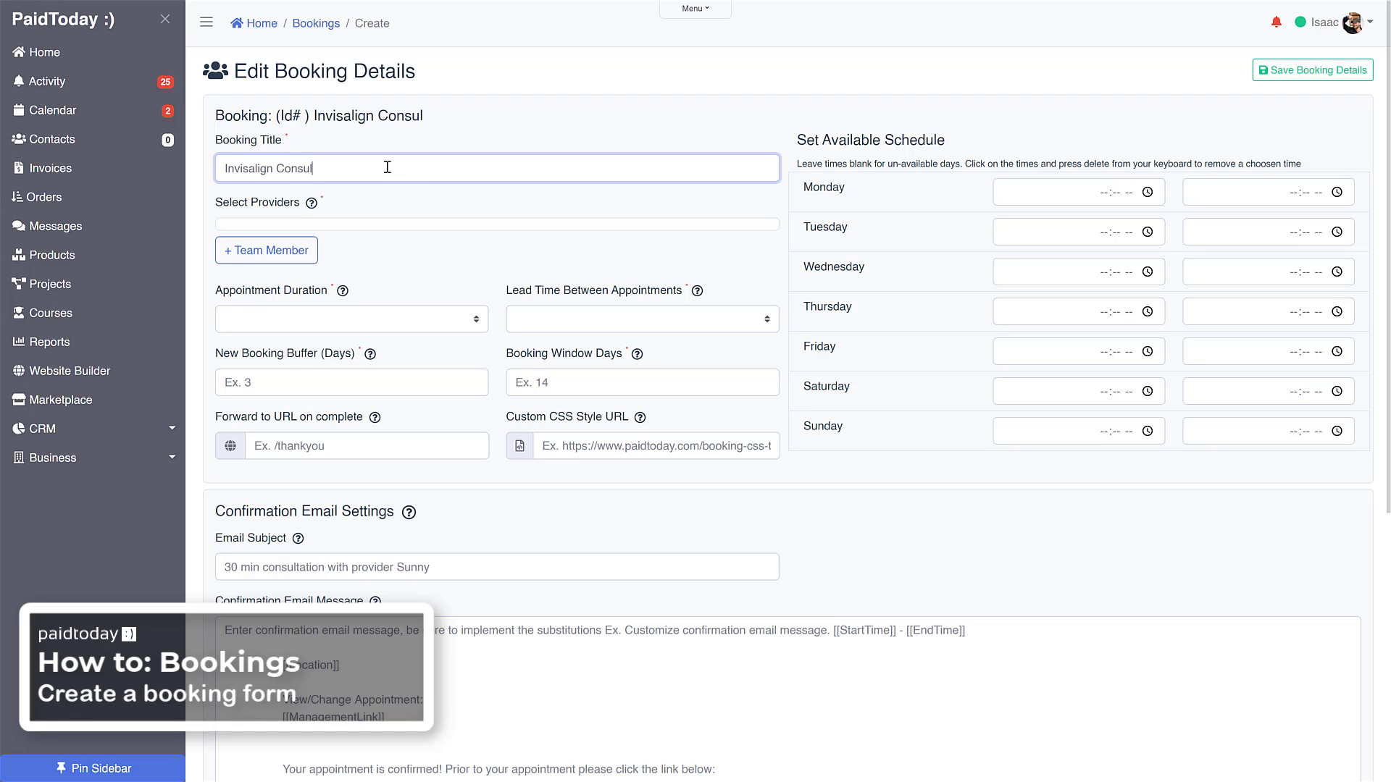
type("tation")
Replace the wrongly added provider with the correct team member
left_click(283, 253)
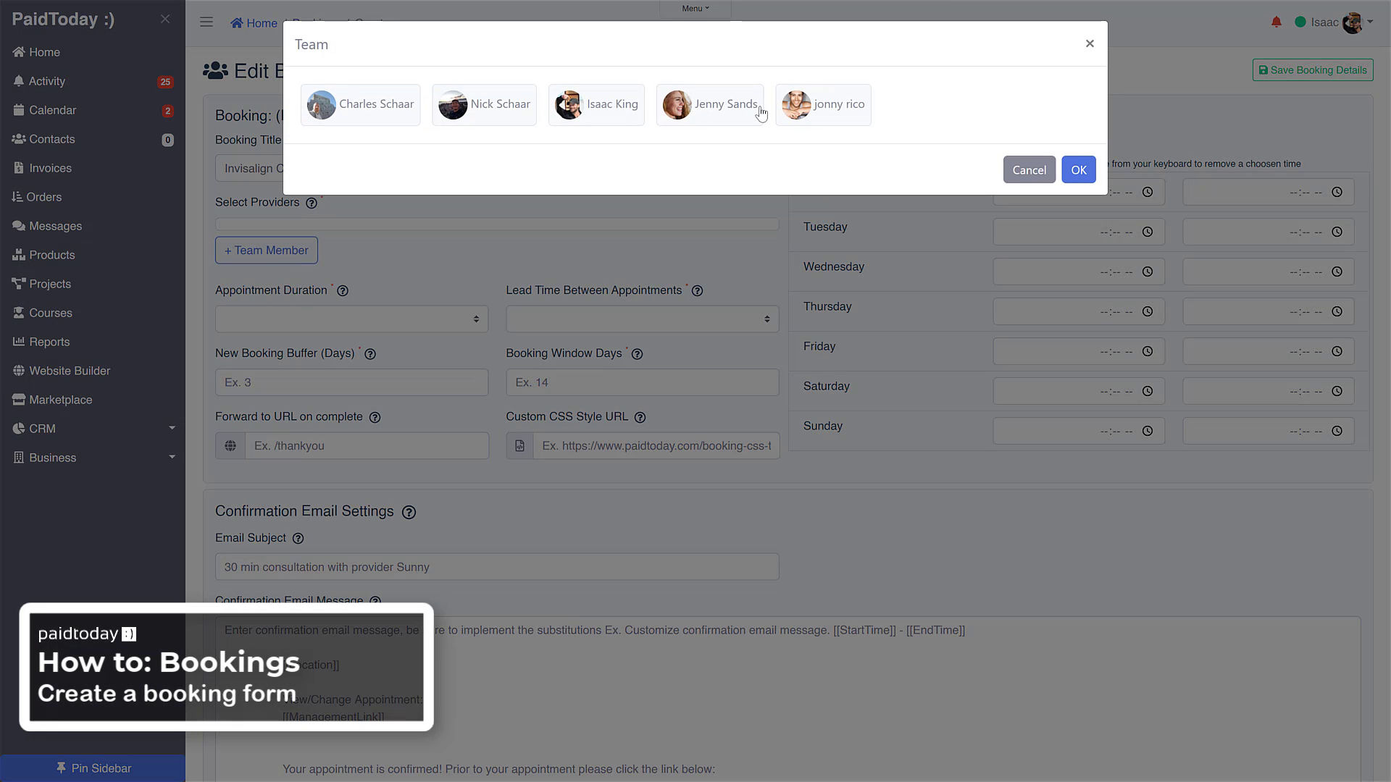
left_click(733, 107)
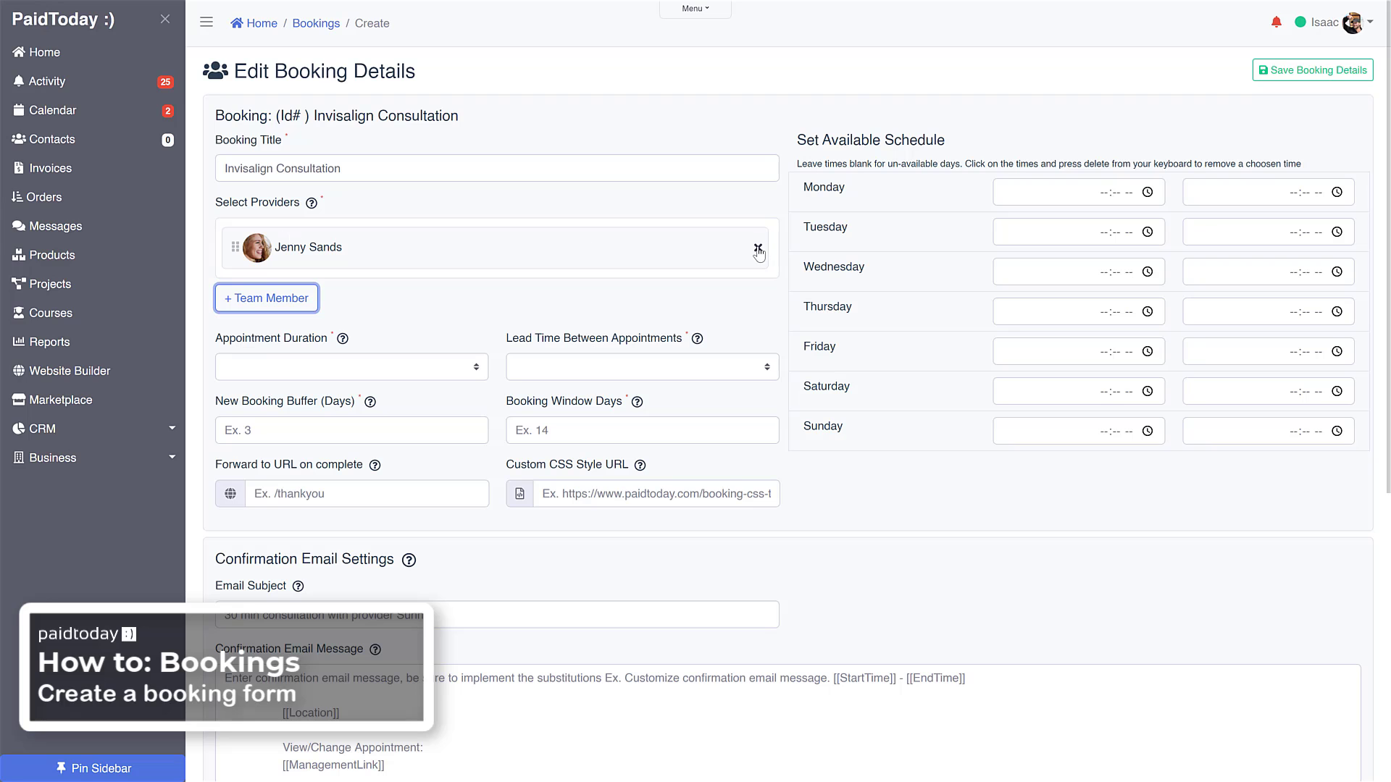
left_click(758, 247)
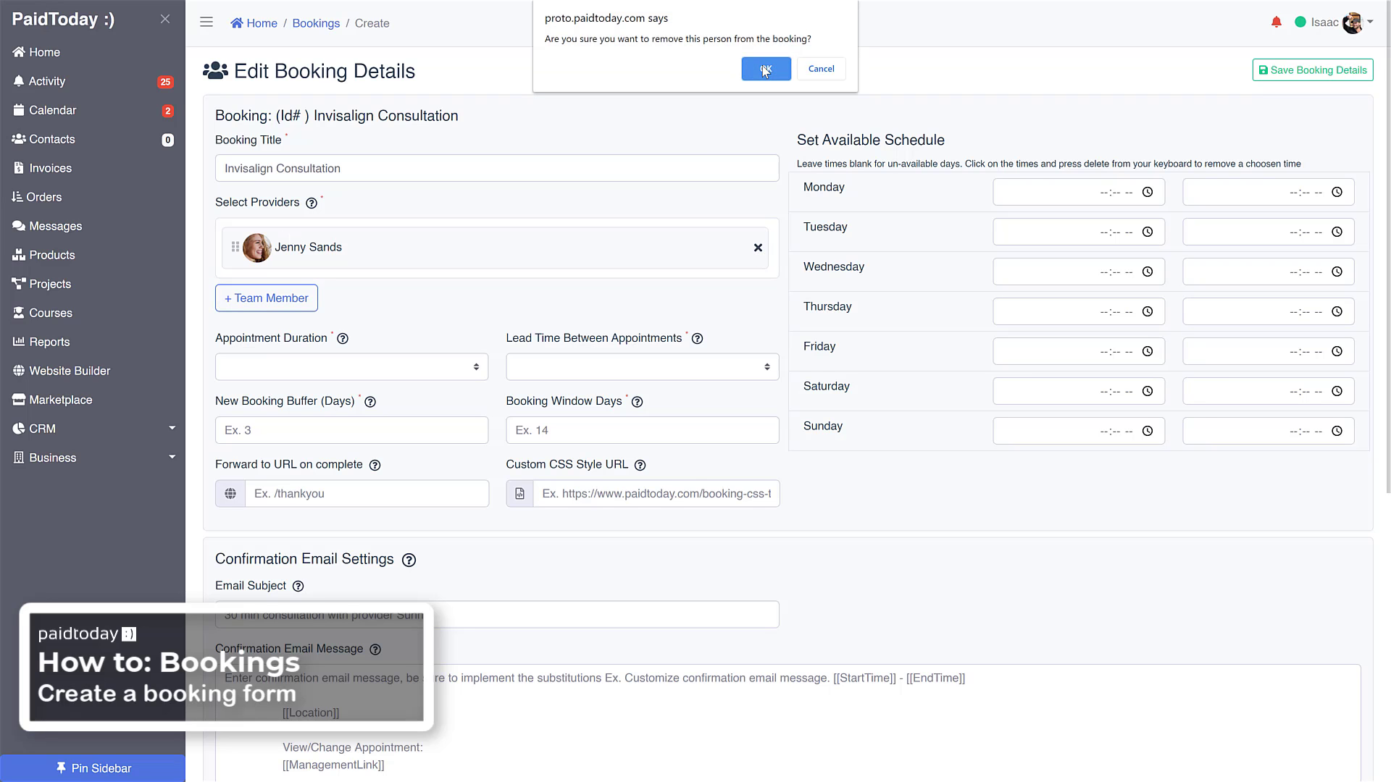
left_click(765, 71)
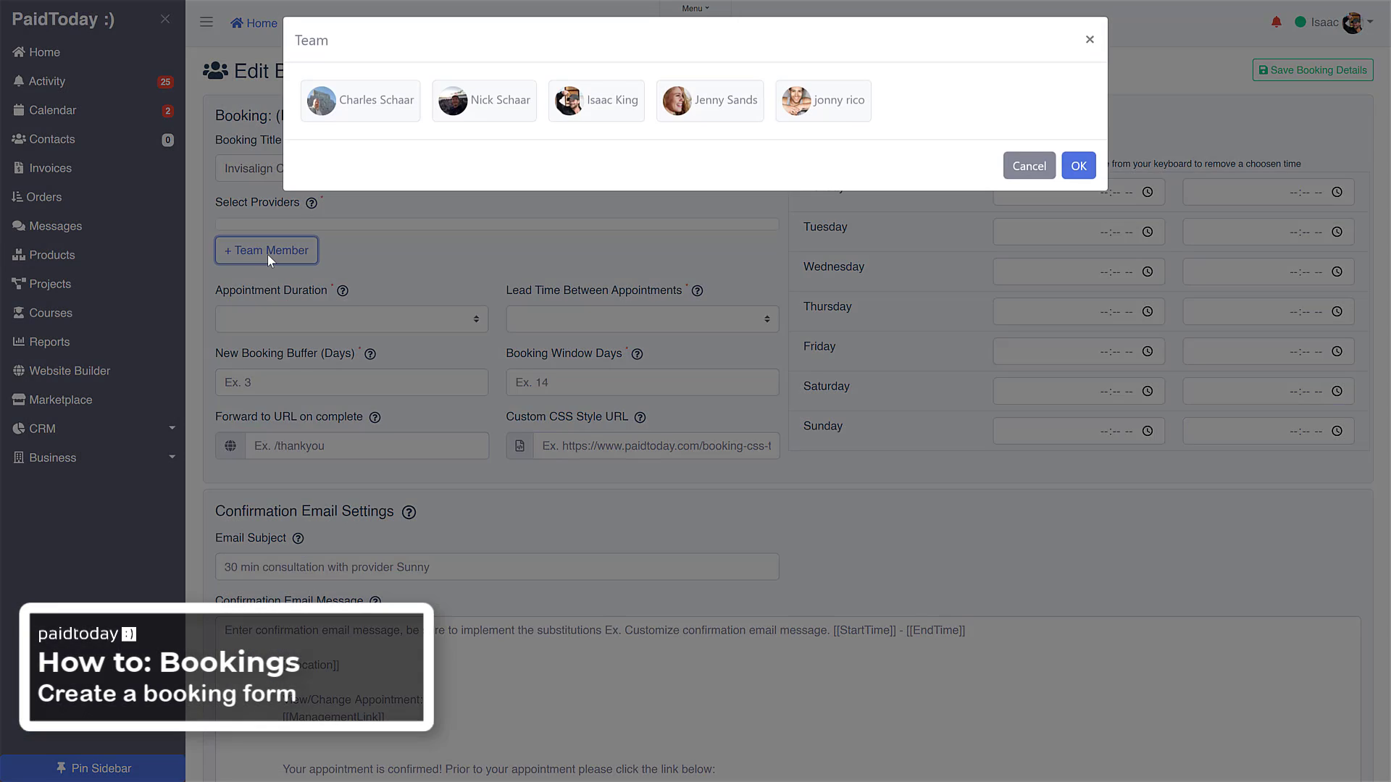
left_click(264, 252)
left_click(821, 119)
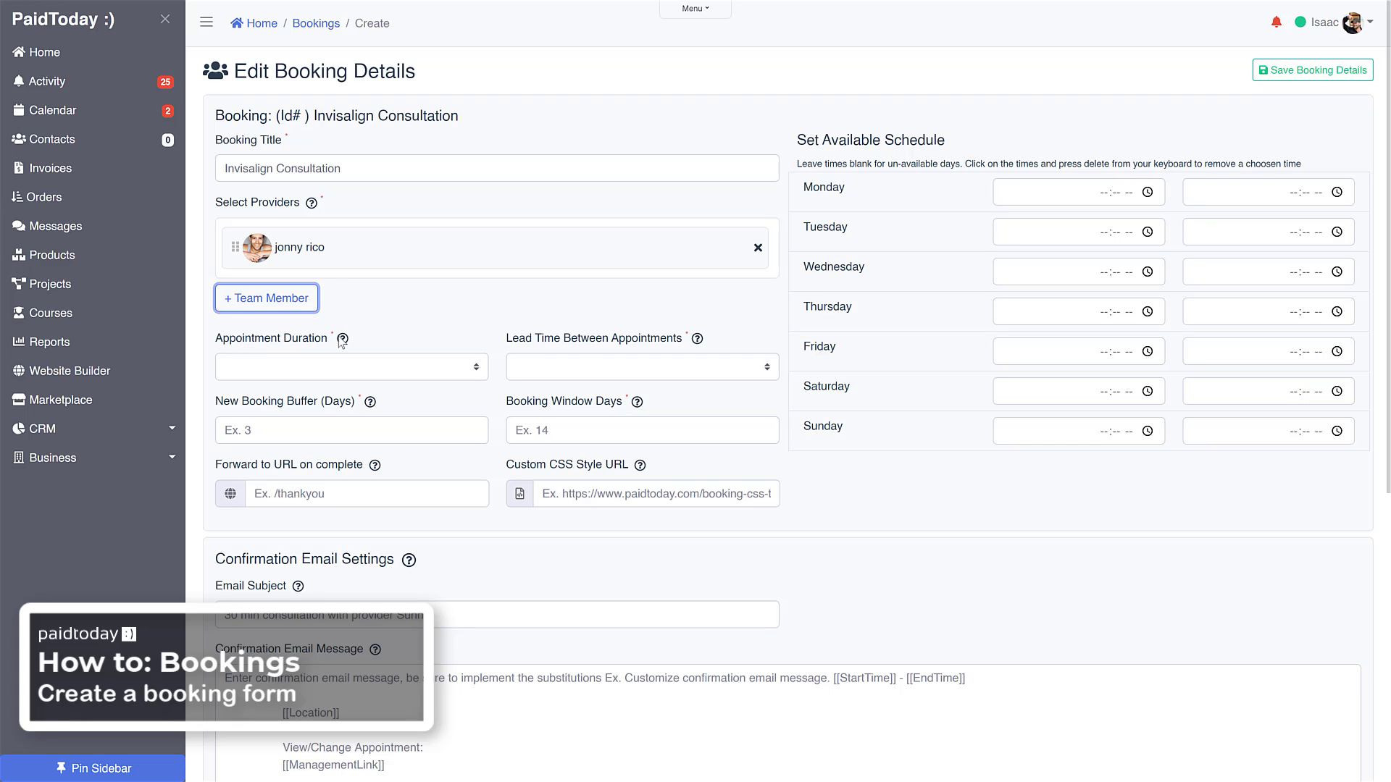
Set the appointment duration to 00:45 and the lead time to 00:15
left_click(462, 368)
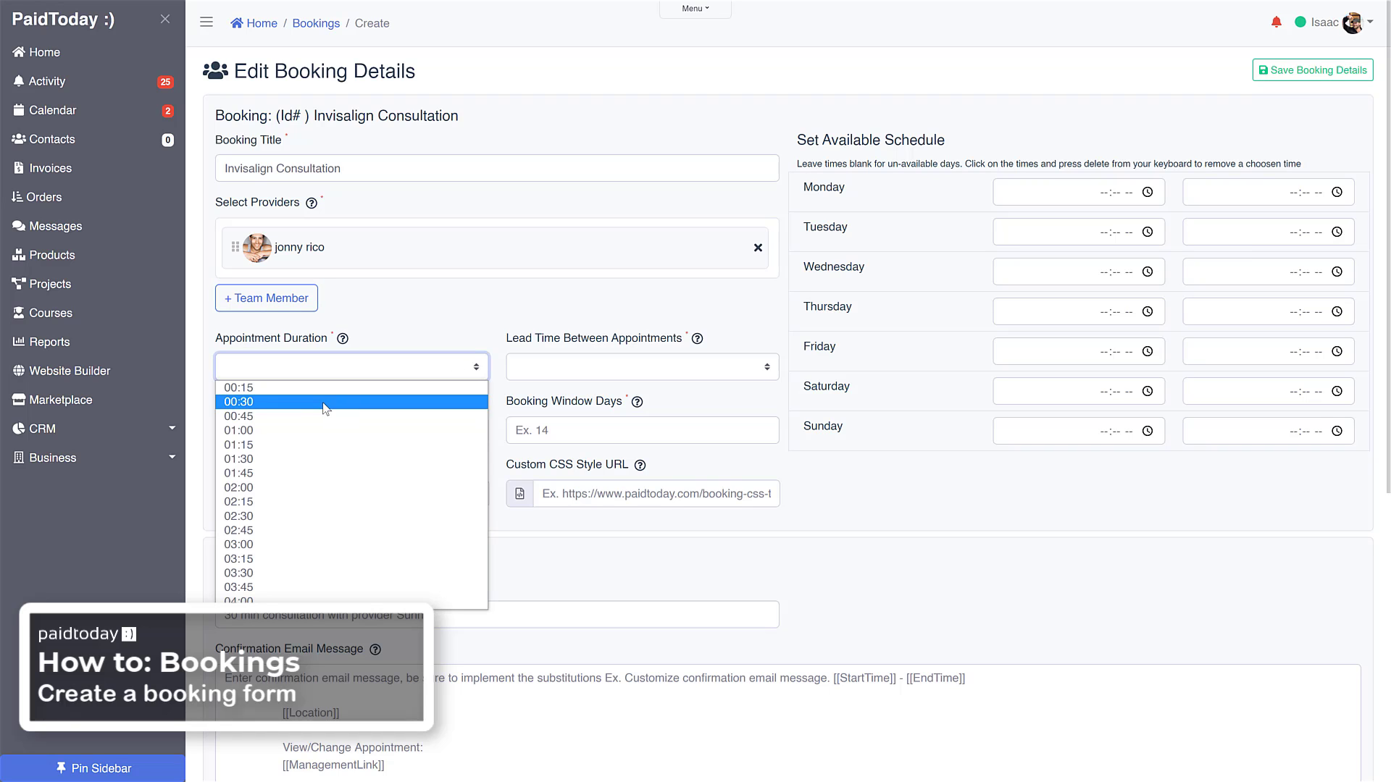
left_click(293, 417)
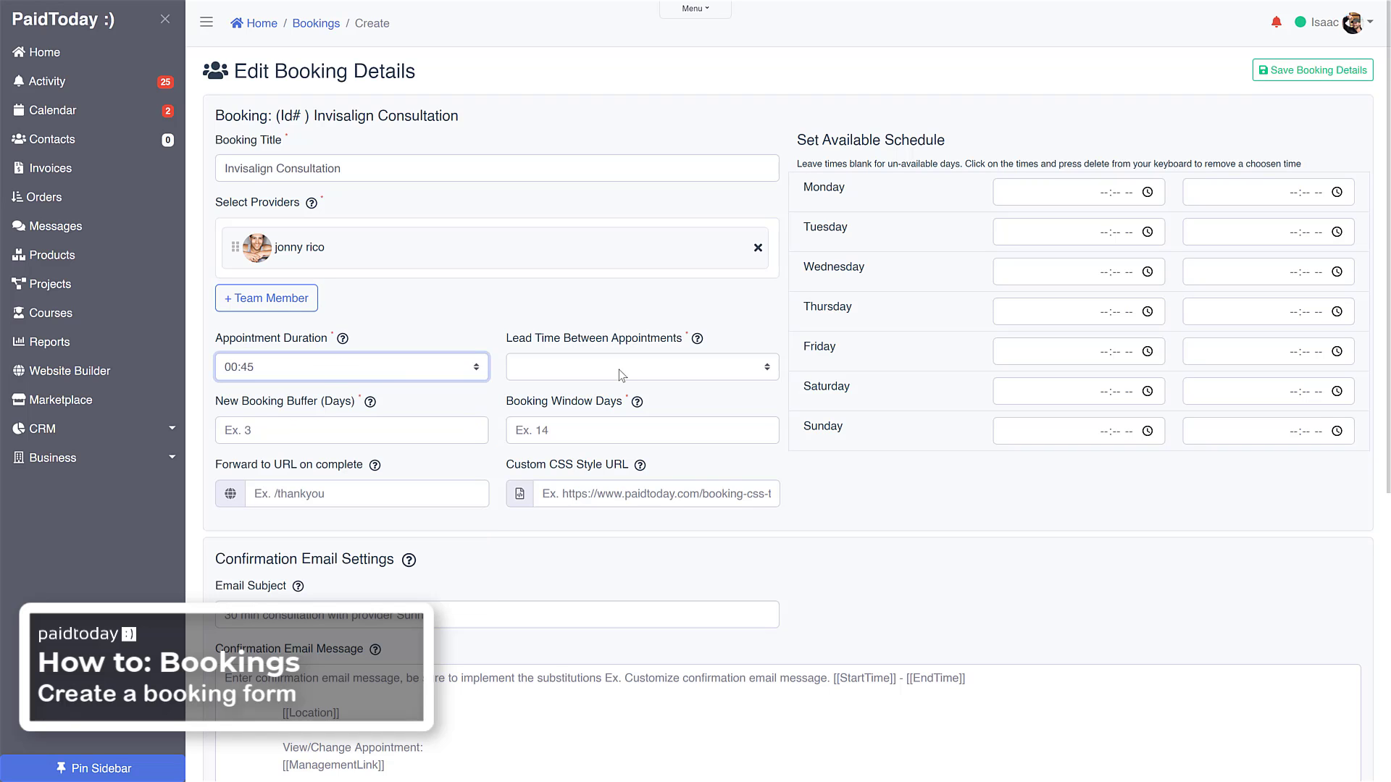
left_click(736, 377)
left_click(657, 395)
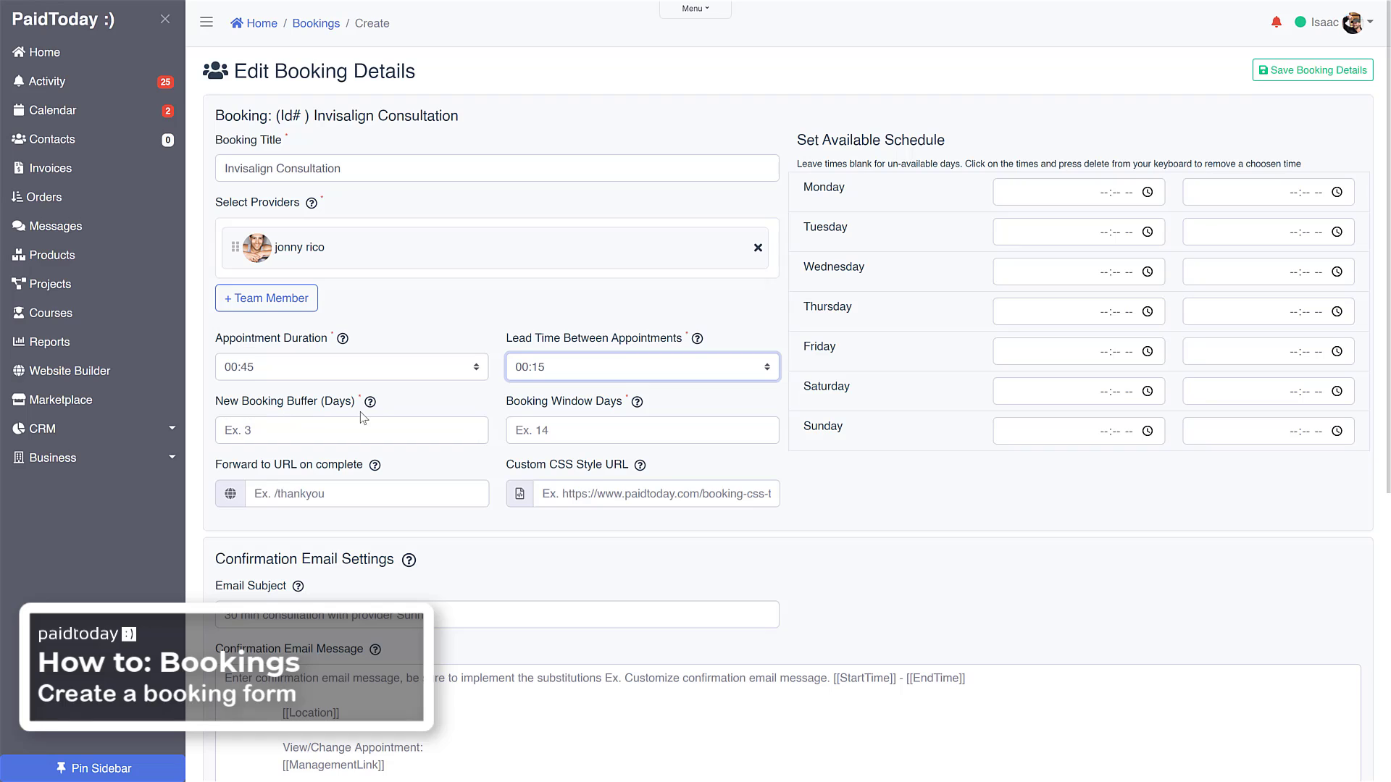
Set the booking buffer to 3 days and the booking window to 30 days
left_click(294, 429)
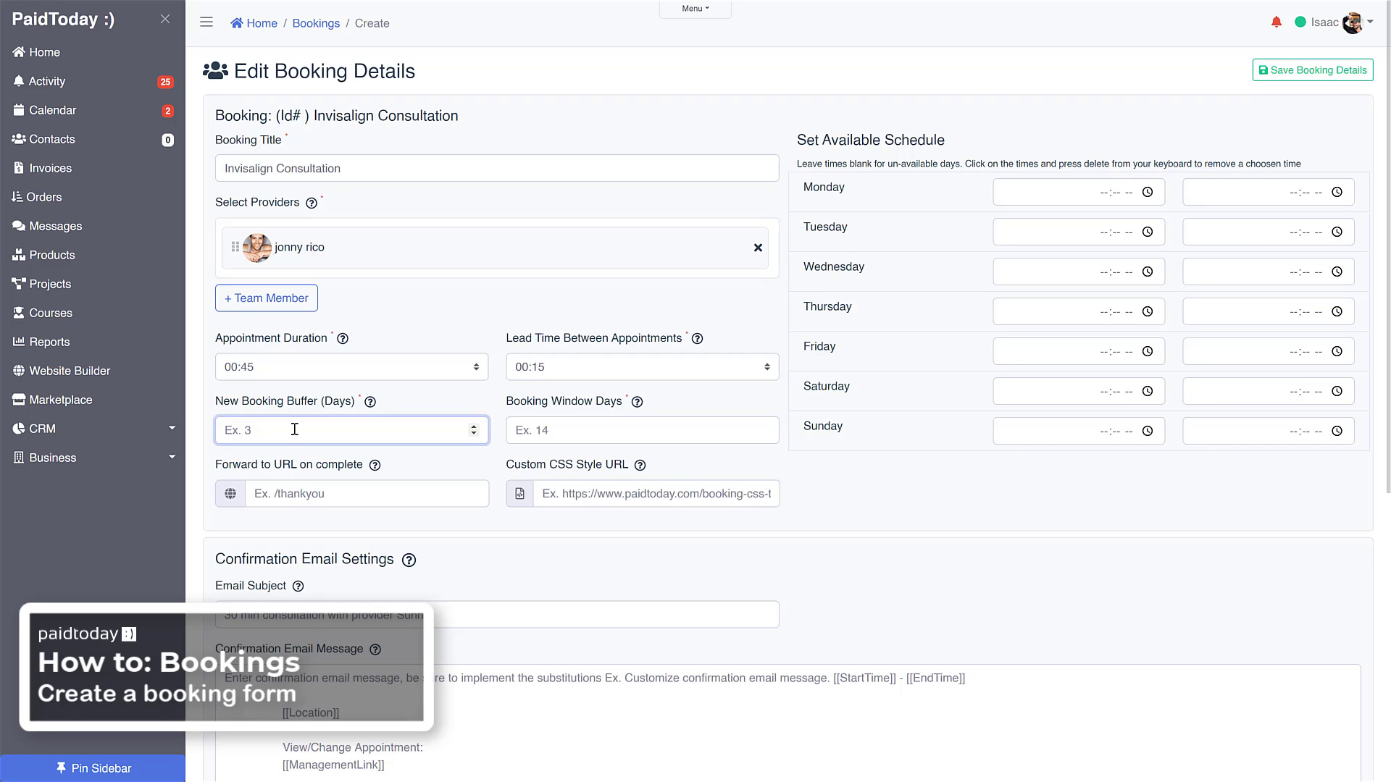
type("3")
left_click(407, 401)
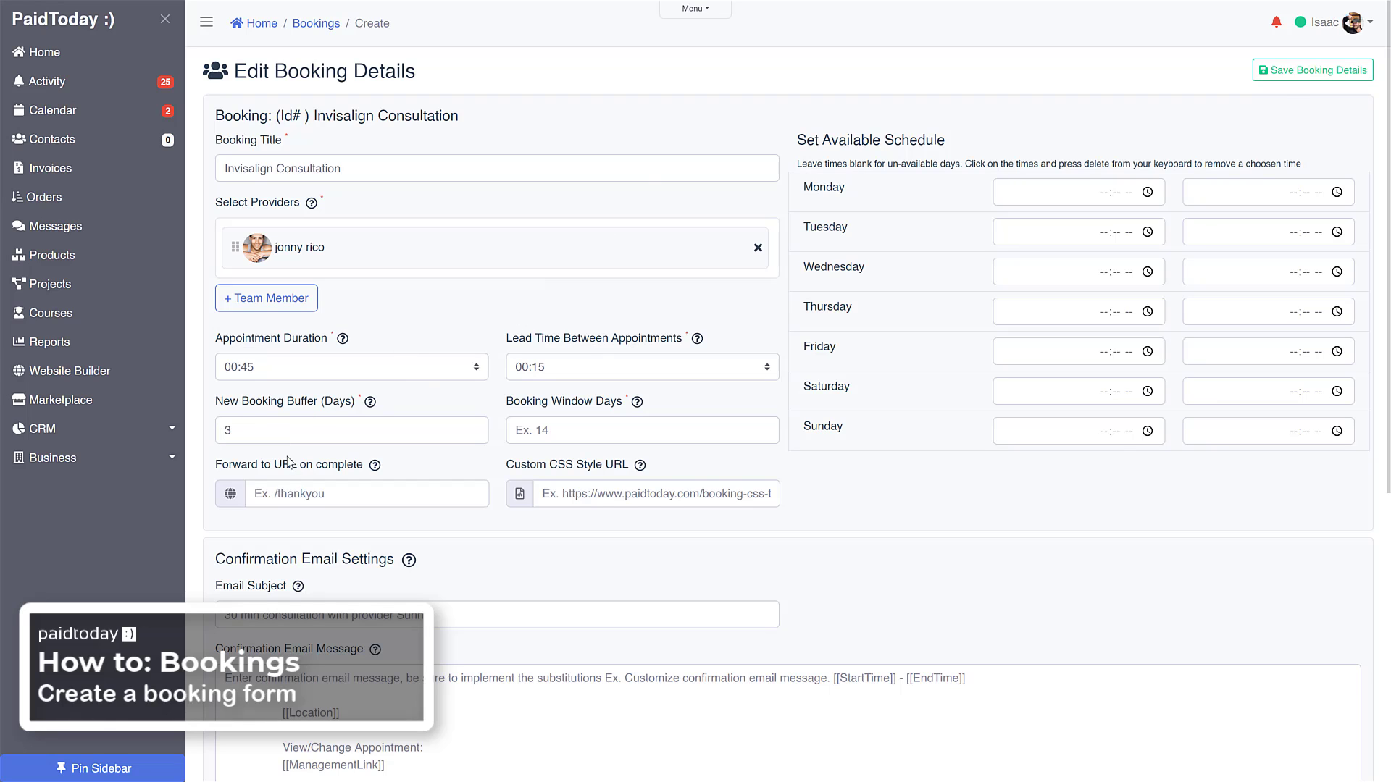
left_click(579, 430)
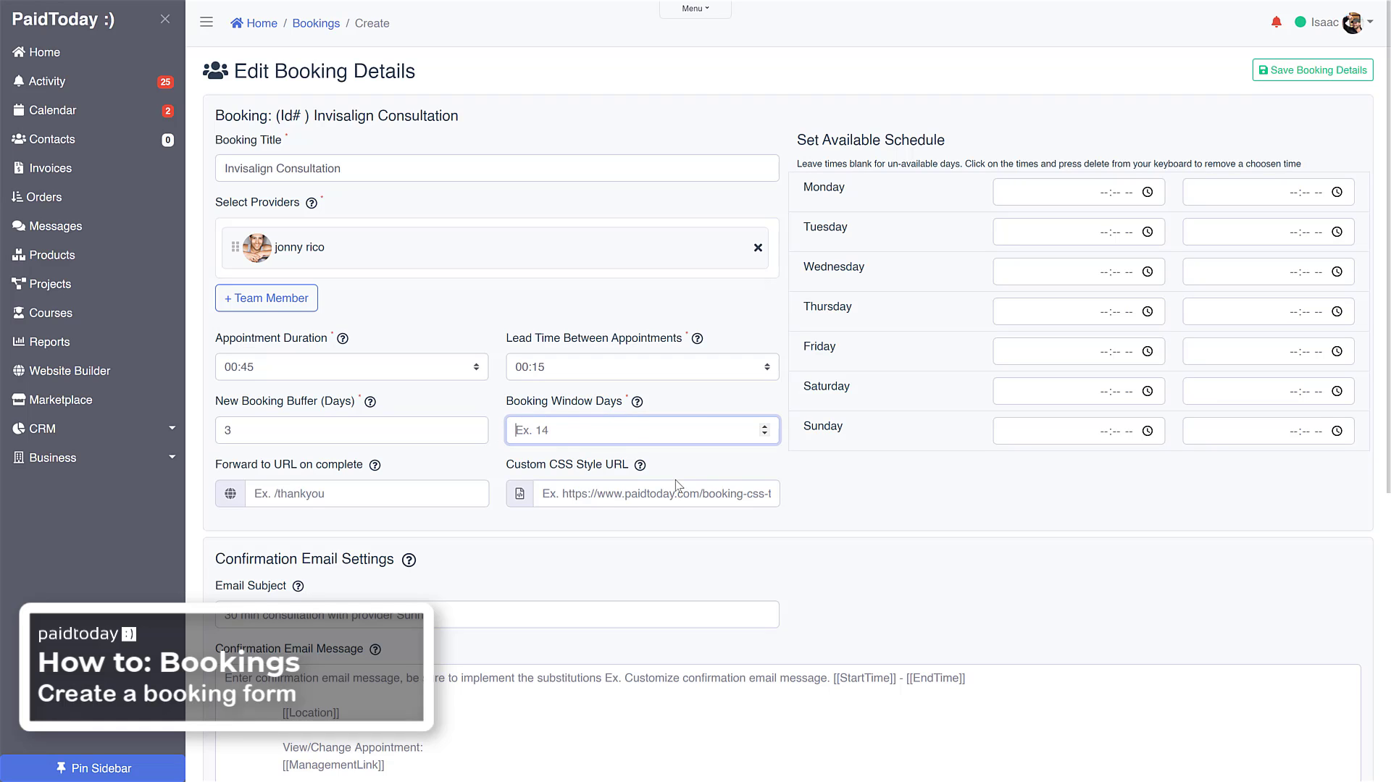
type("30")
left_click(701, 411)
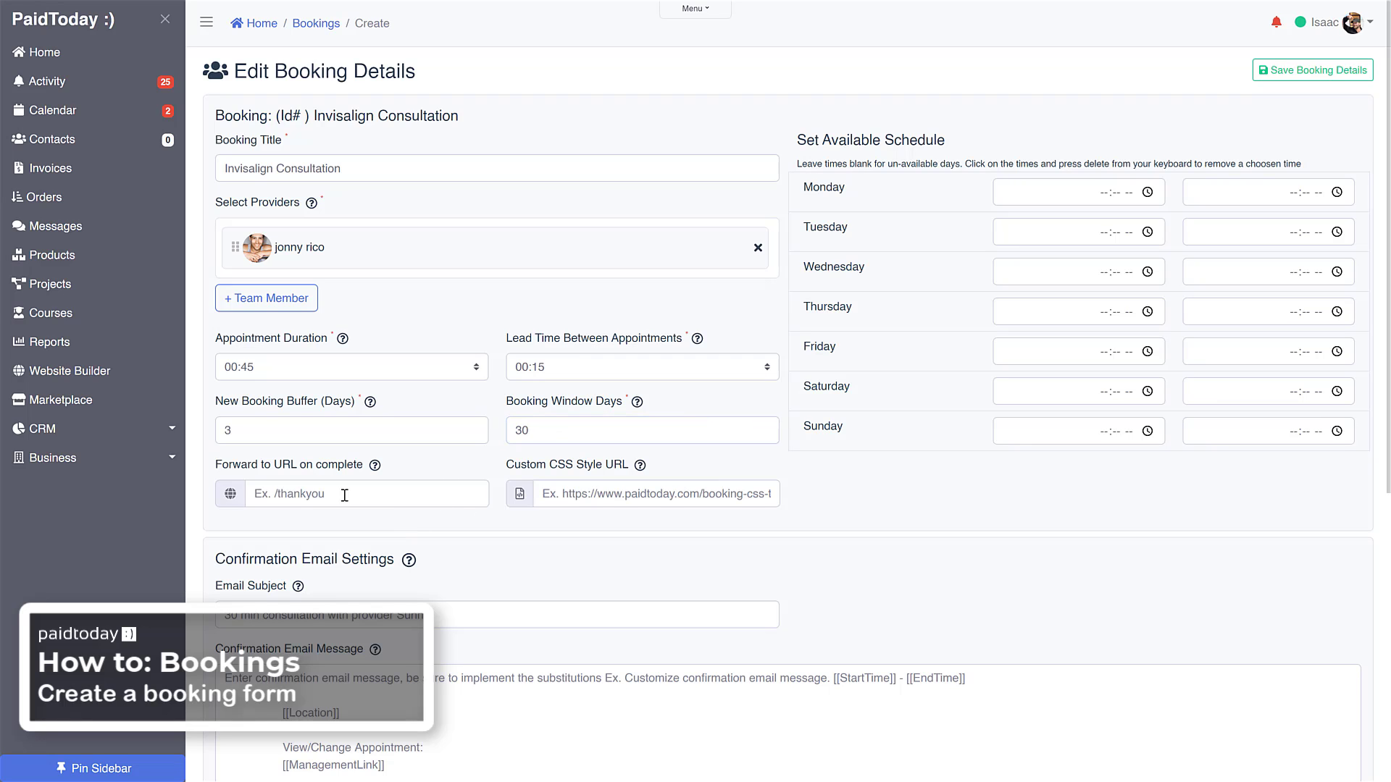
Forward completed bookings to the /thankyou URL
left_click(290, 494)
type("/thankyou")
left_click(448, 476)
Set the start time to 09:00 AM for Monday through Friday
left_click(1105, 194)
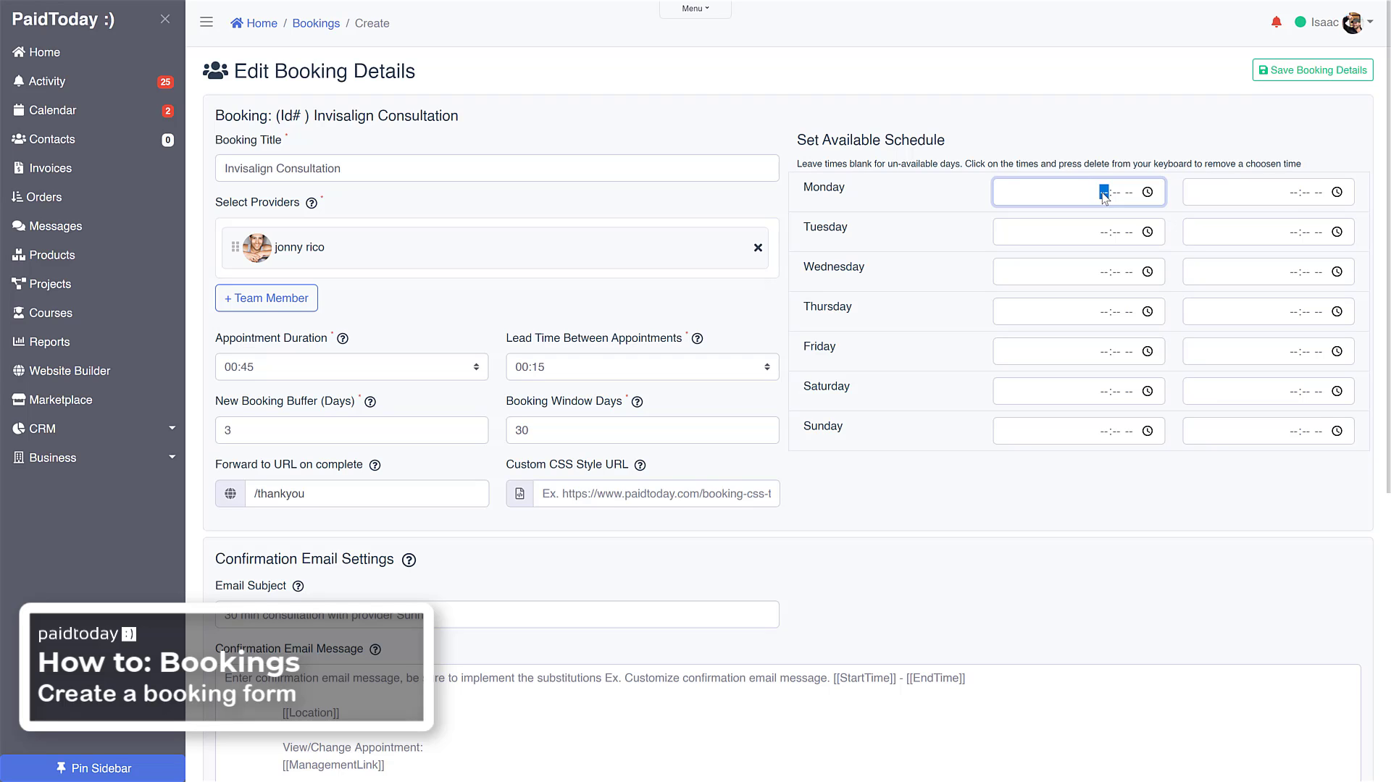
type("09:-- --")
left_click(1105, 232)
type("09")
left_click(1104, 279)
type("09")
left_click(1109, 312)
type("09")
left_click(1104, 353)
type("09")
left_click(1121, 194)
type("00 --")
left_click(1117, 235)
type("00")
left_click(1116, 280)
type("00")
left_click(1119, 311)
type("00")
left_click(1117, 352)
type("0")
left_click(1131, 199)
type("a")
left_click(1131, 239)
type("a")
left_click(1131, 279)
type("a")
left_click(1131, 319)
type("a")
left_click(1131, 360)
type("a")
Set the end time to 05:00 PM for Monday through Friday
left_click(1294, 192)
type("5:-- --")
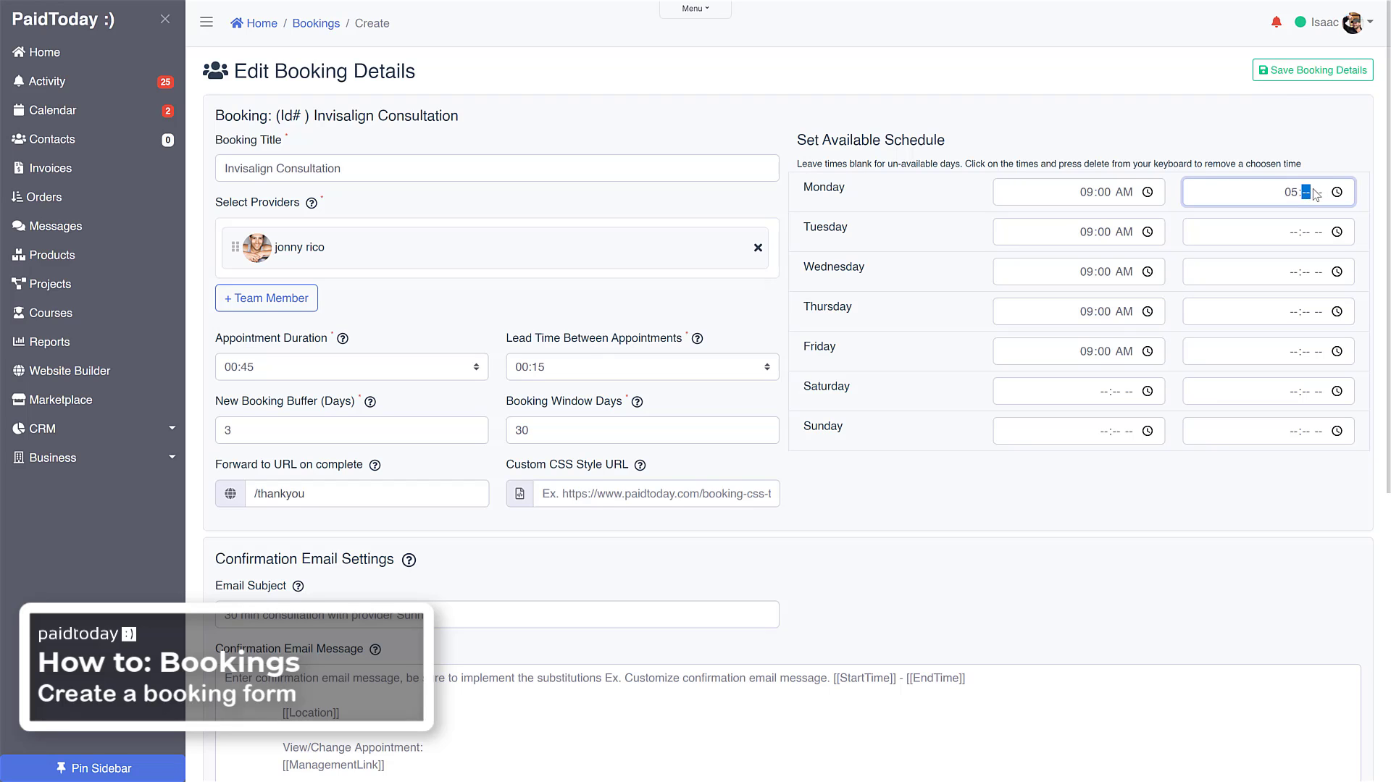
left_click(1296, 232)
type("5")
left_click(1296, 272)
type("5")
left_click(1295, 312)
type("5")
left_click(1295, 352)
type("5")
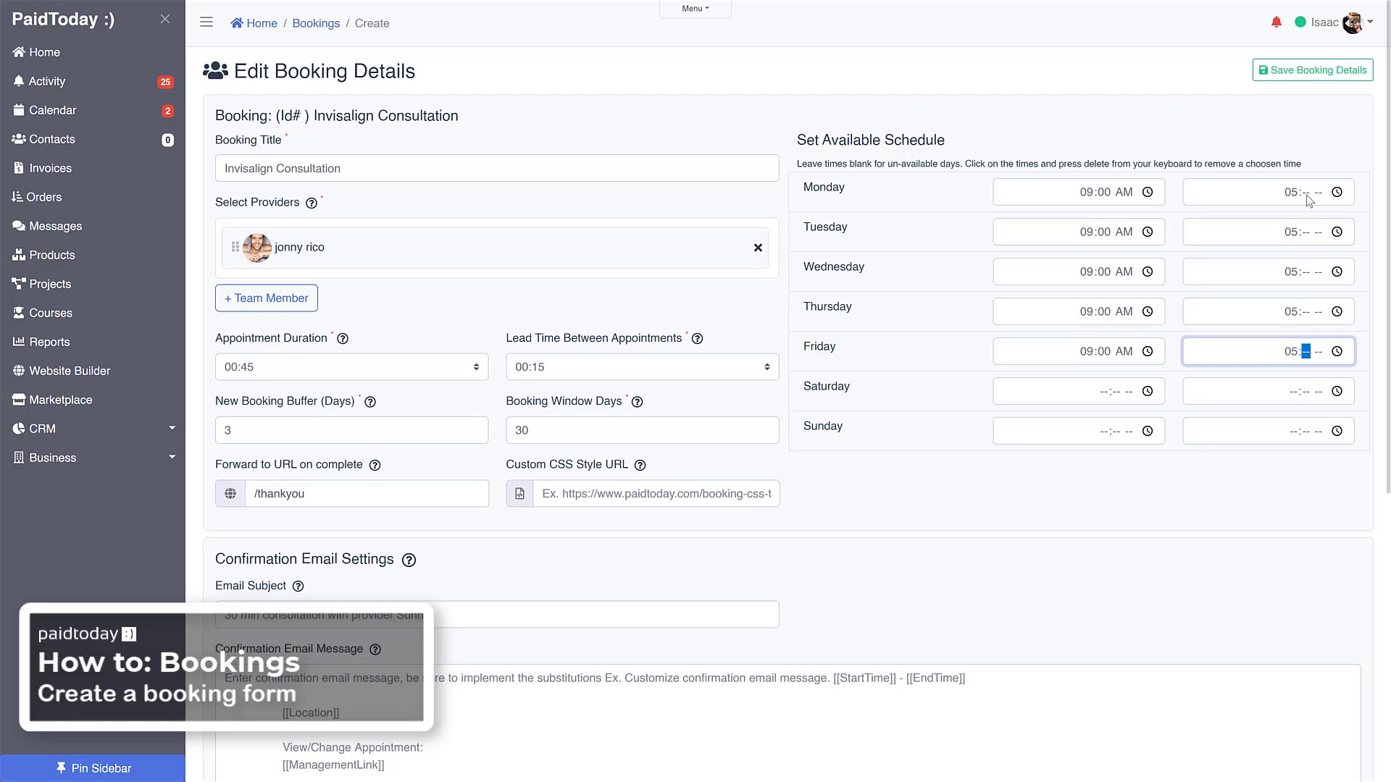
left_click(1304, 192)
type("00")
left_click(1305, 232)
type("00")
left_click(1305, 273)
type("00")
left_click(1305, 312)
type("00")
left_click(1305, 352)
type("00")
left_click(1317, 193)
type("p")
left_click(1318, 233)
type("p")
left_click(1324, 279)
left_click(1320, 273)
type("p")
left_click(1322, 312)
type("p")
left_click(1321, 353)
Finish Friday's PM end time and enter the email subject 'Invisalign Consultation Confirmation'
type("p")
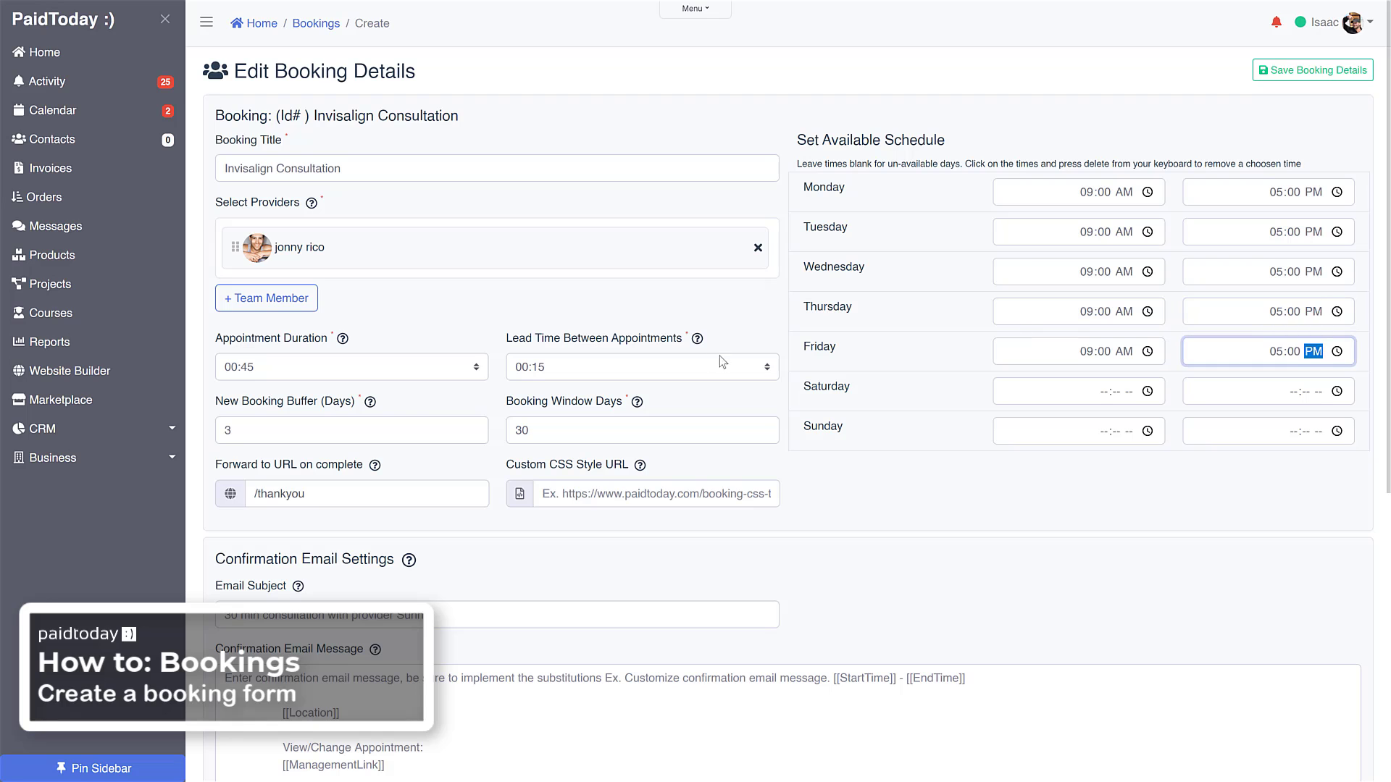
scroll(707, 356, "down", 5)
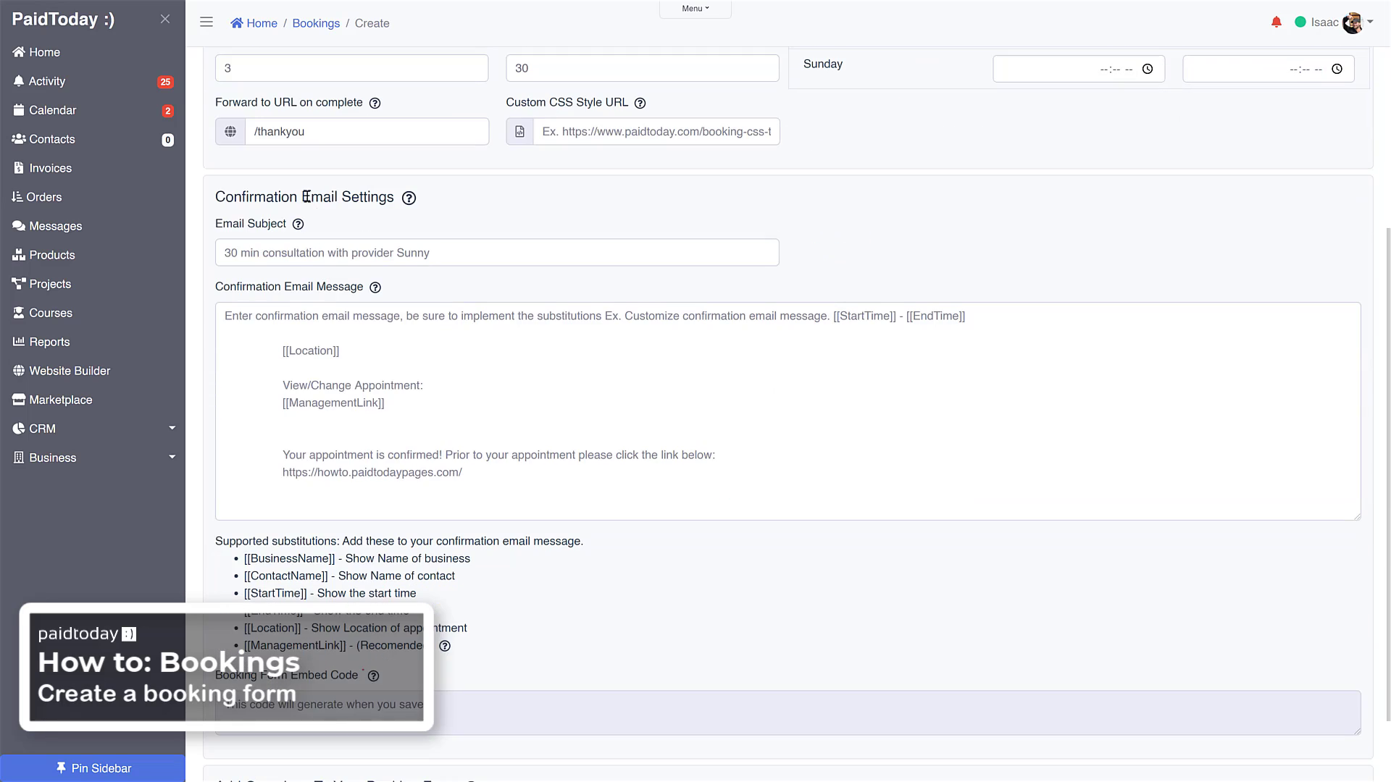
left_click(276, 259)
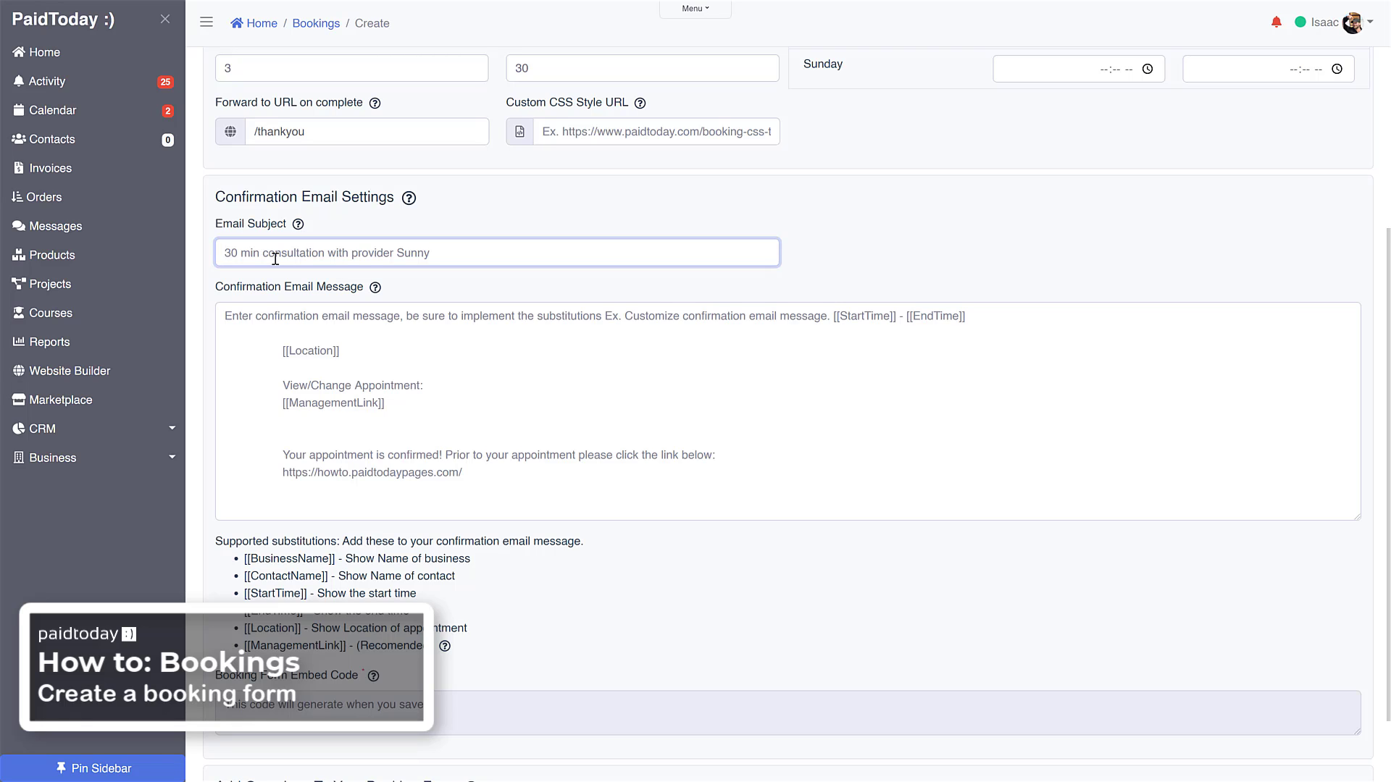
type("Invis")
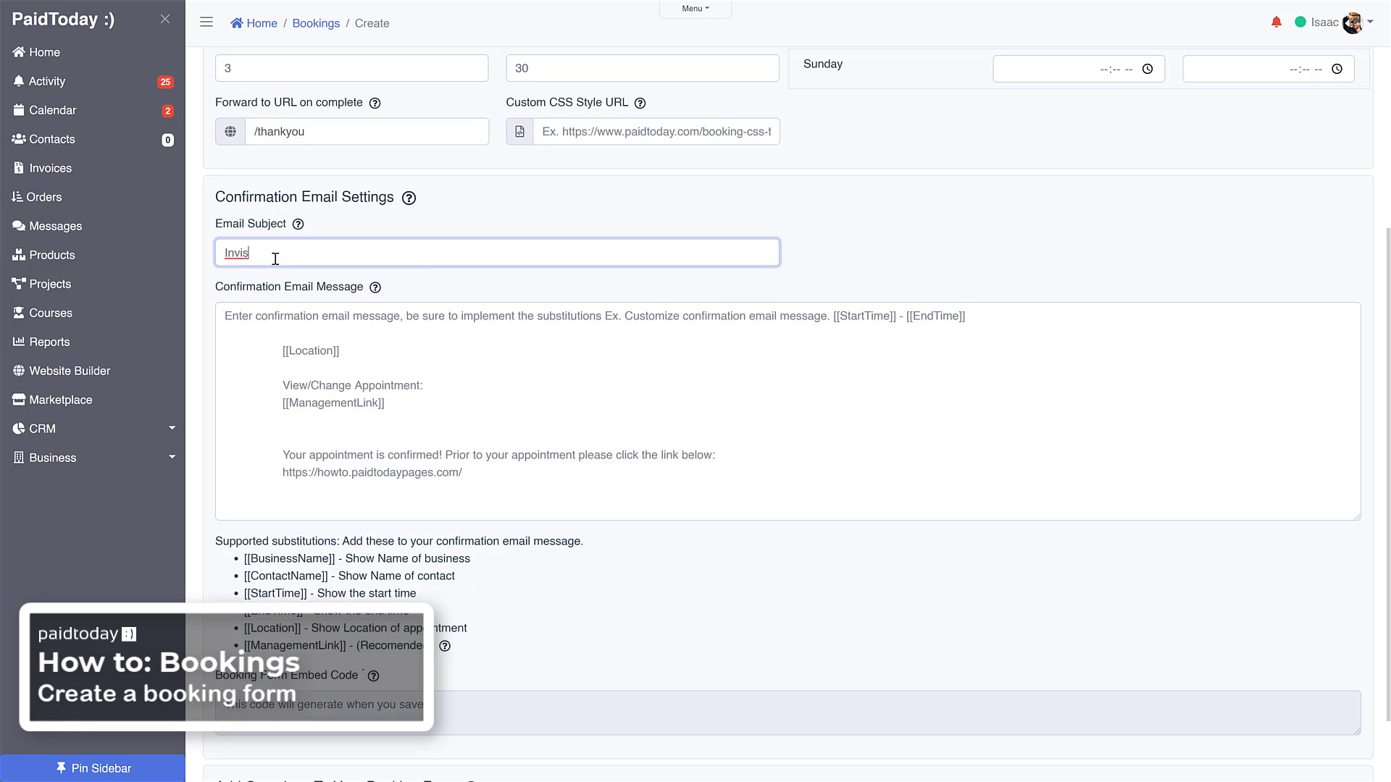
type("align Consultation Confirmation")
Keep the default confirmation message, erasing the stray typed text
left_click(262, 328)
type("Thank")
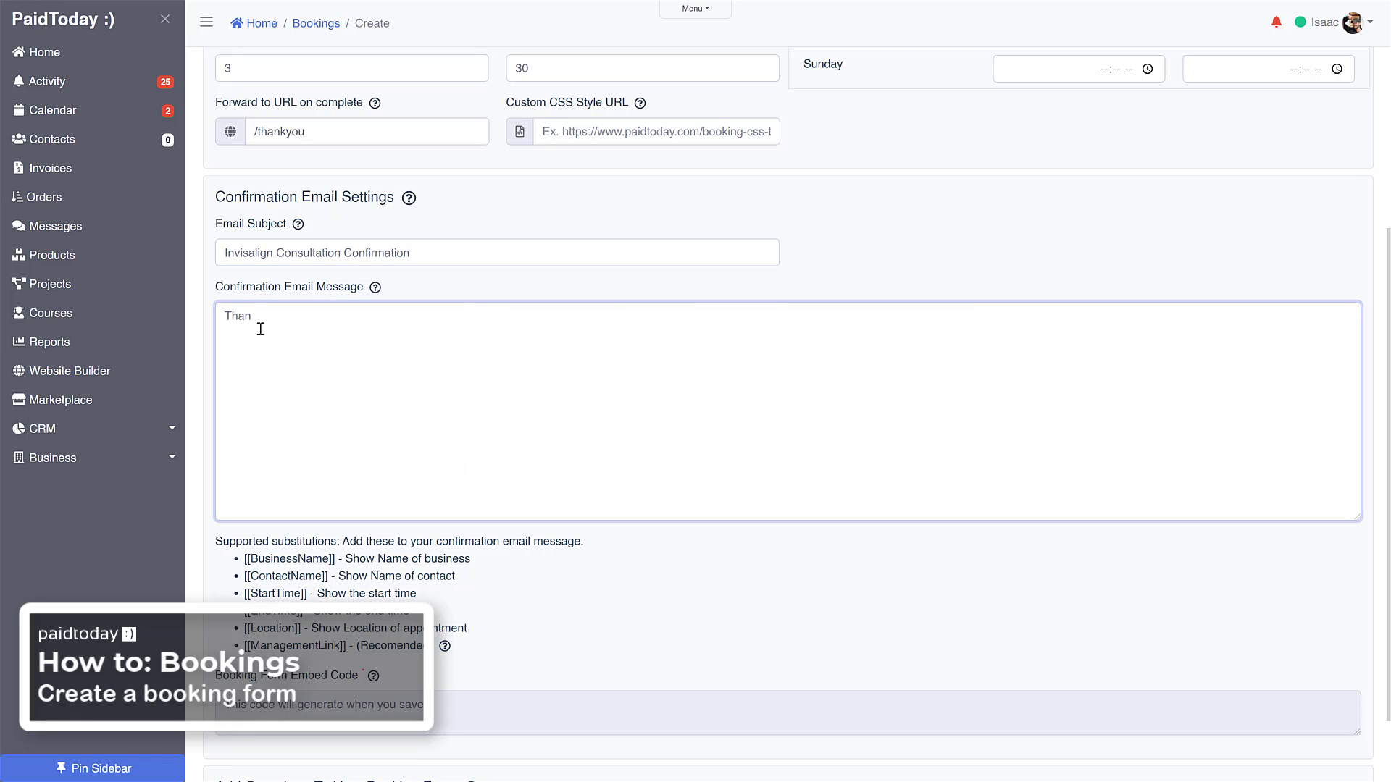
key("BackSpace")
key("BackSpace")
key("BackSpace")
key("BackSpace")
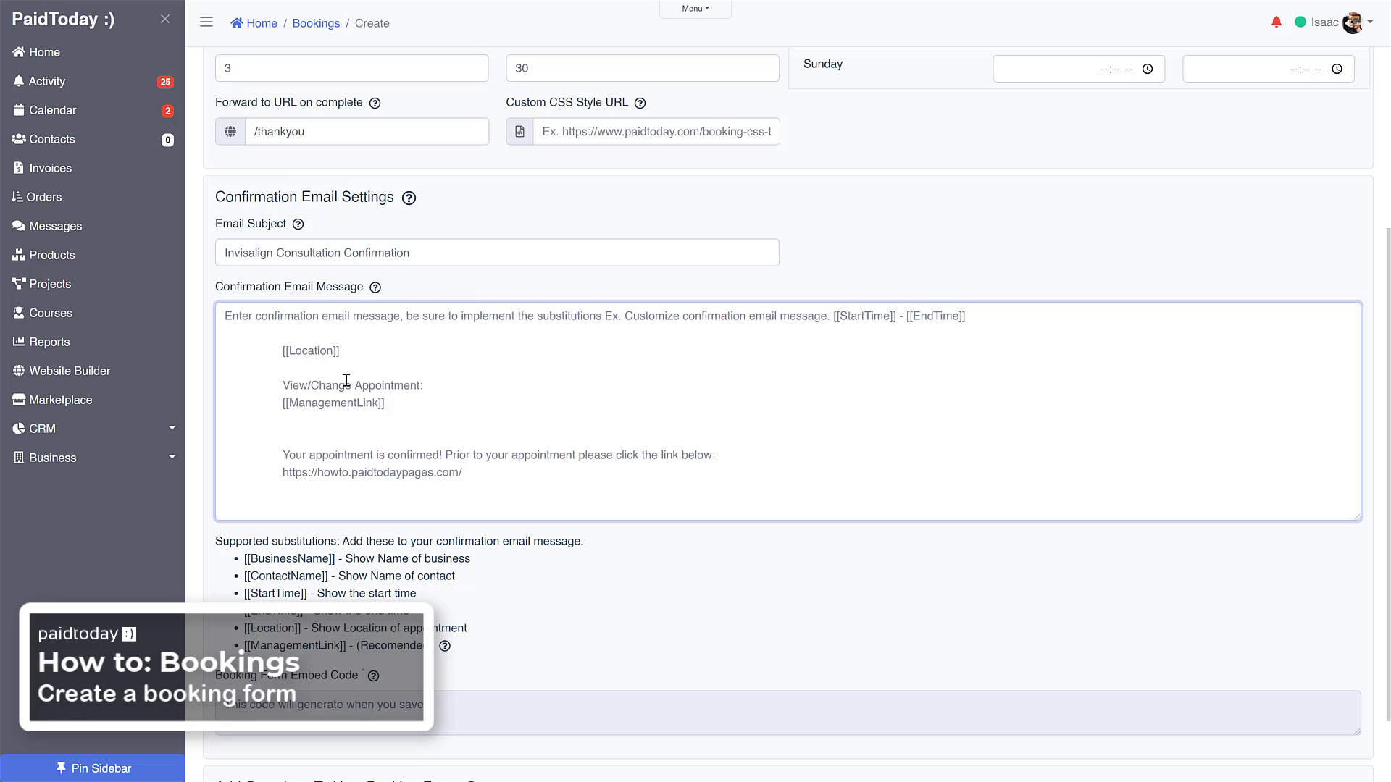
scroll(345, 380, "down", 1)
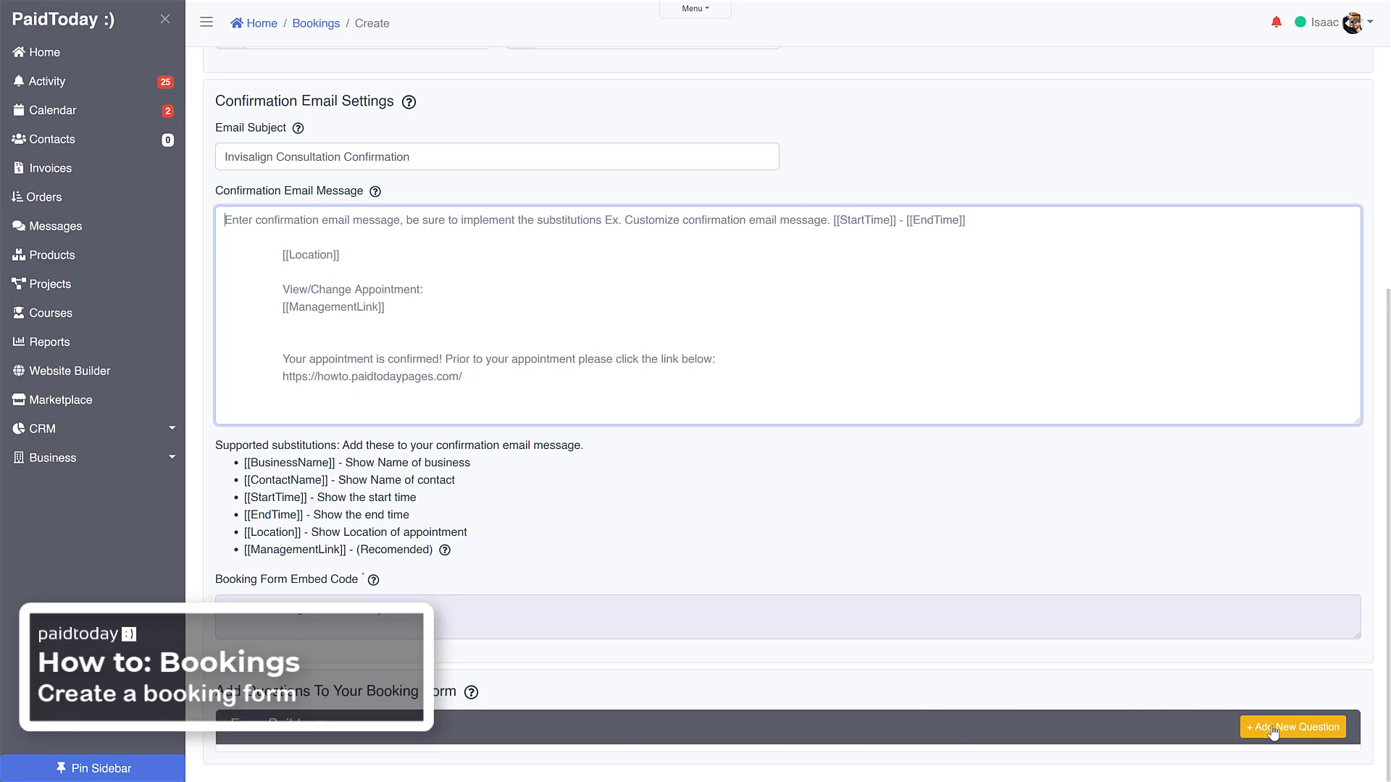
Save the Invisalign Consultation booking details
scroll(1030, 536, "up", 6)
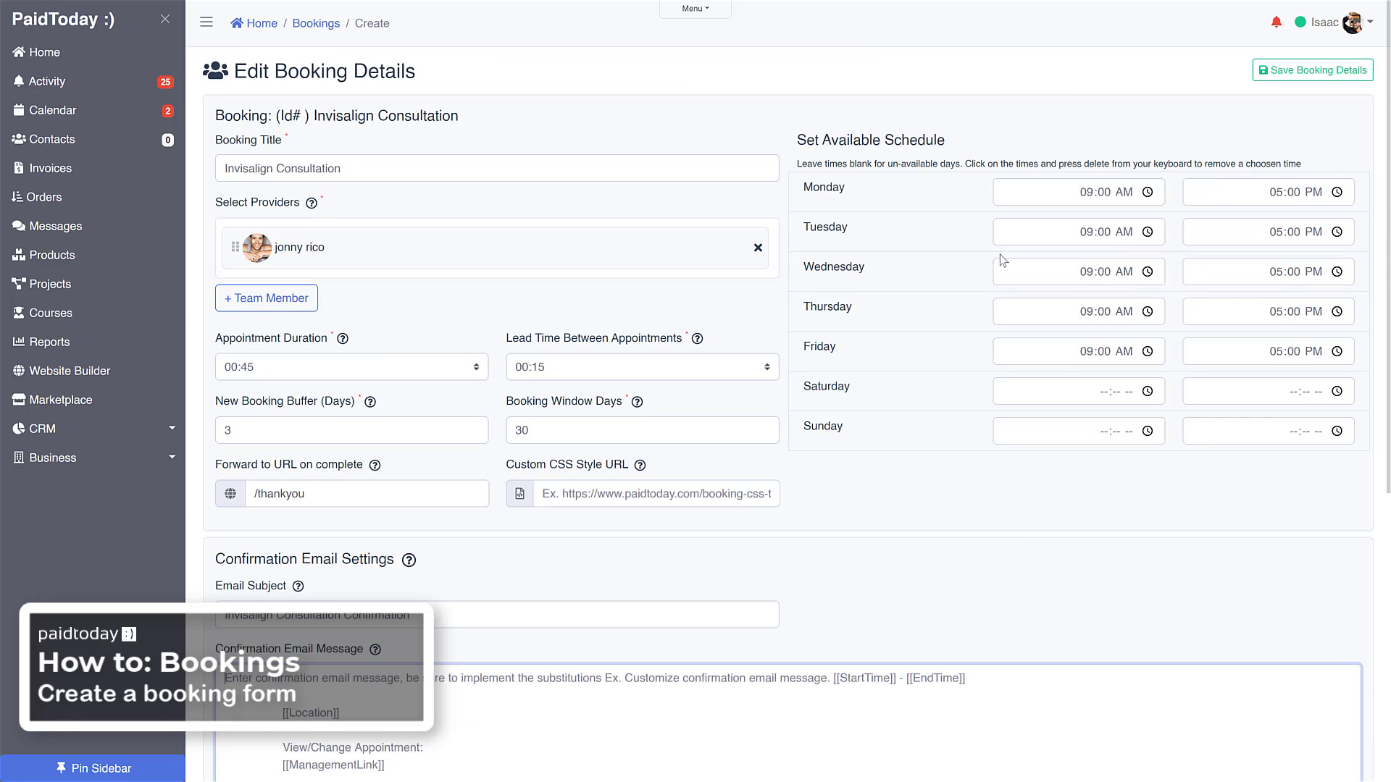
scroll(882, 143, "down", 2)
scroll(702, 442, "up", 2)
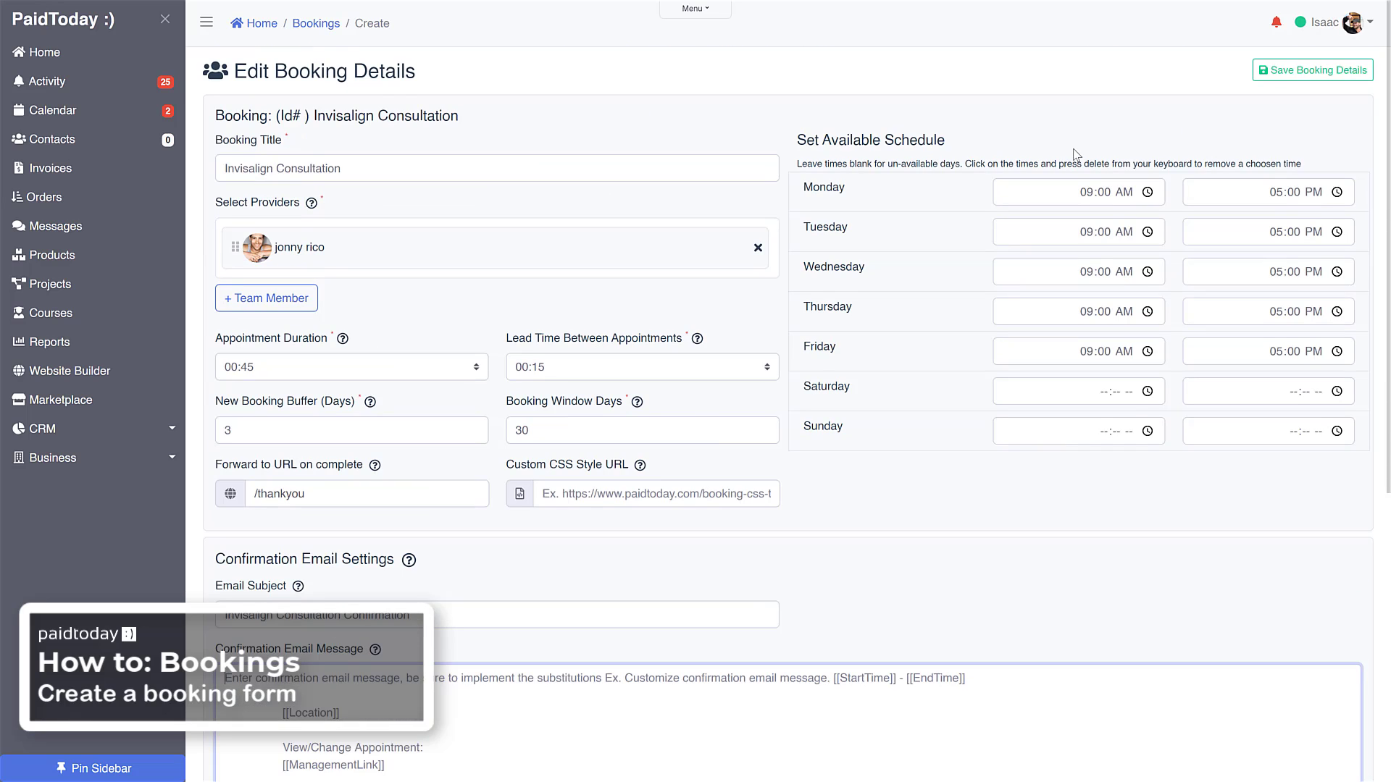
left_click(1297, 72)
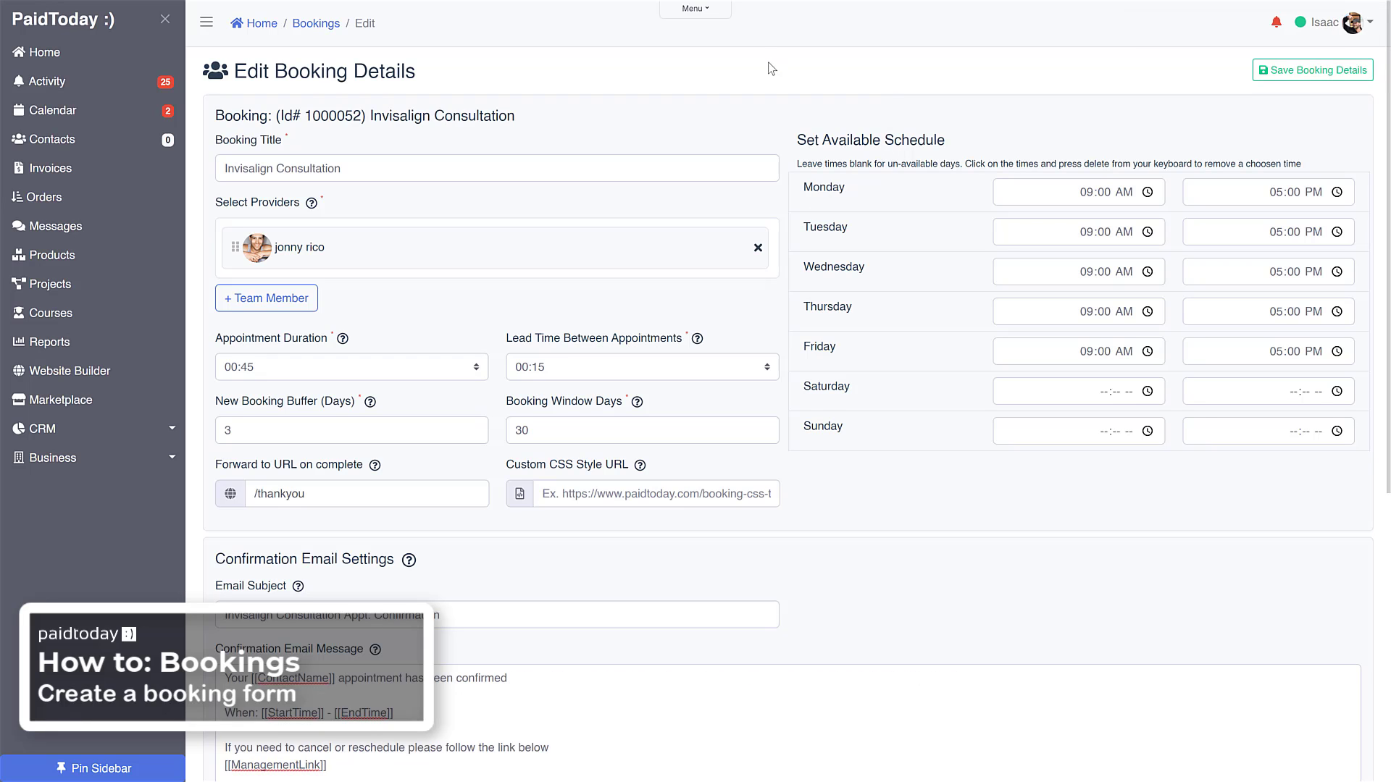
Return to Booking Configurations, where Invisalign Consultation now appears as #1000052
scroll(769, 71, "down", 5)
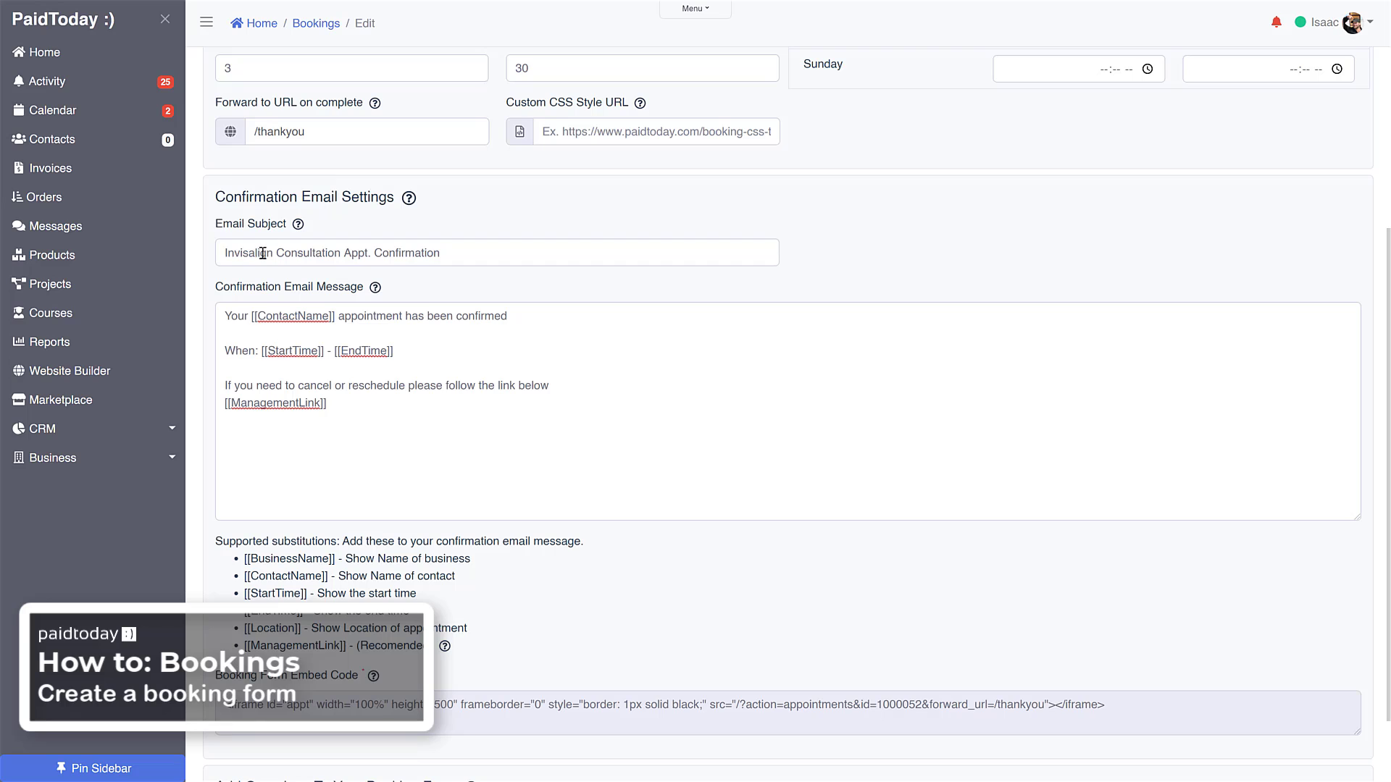
scroll(444, 398, "down", 1)
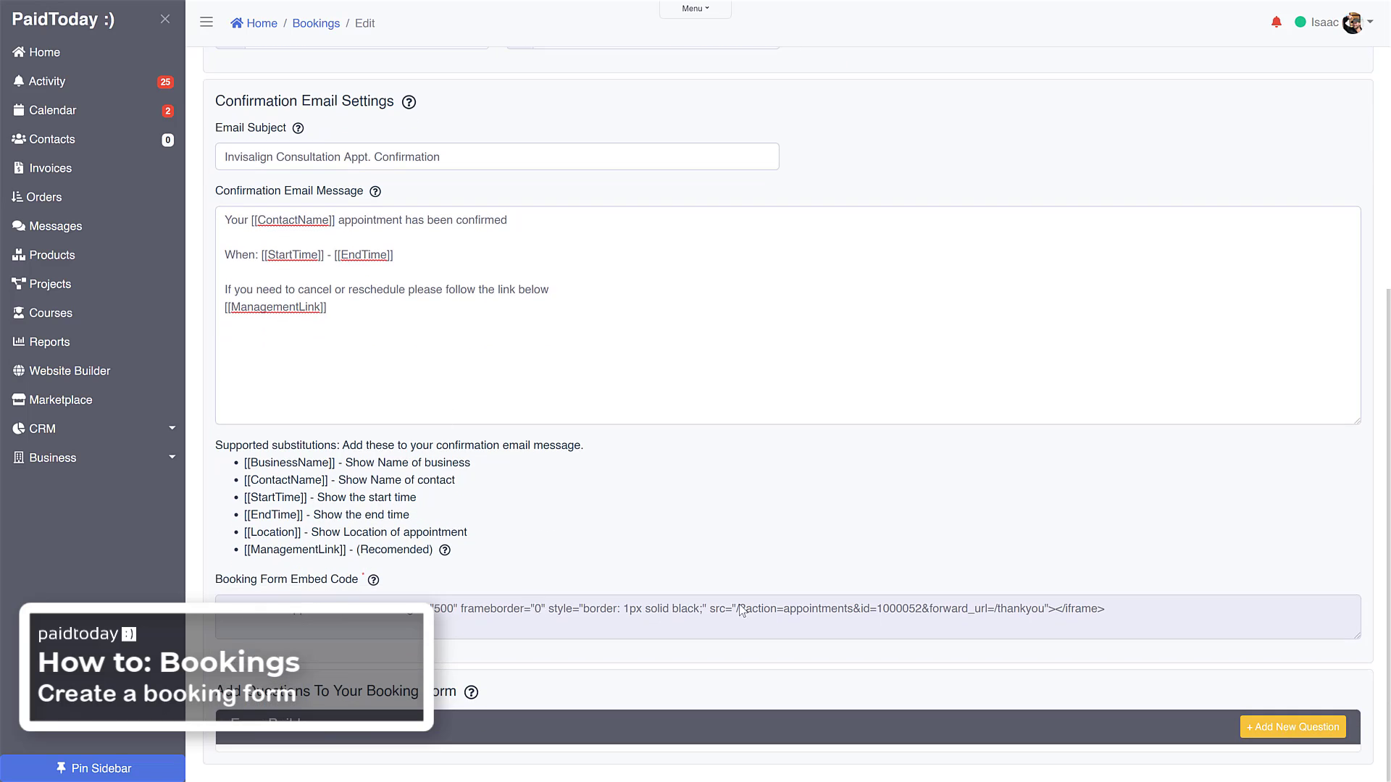
scroll(736, 495, "up", 6)
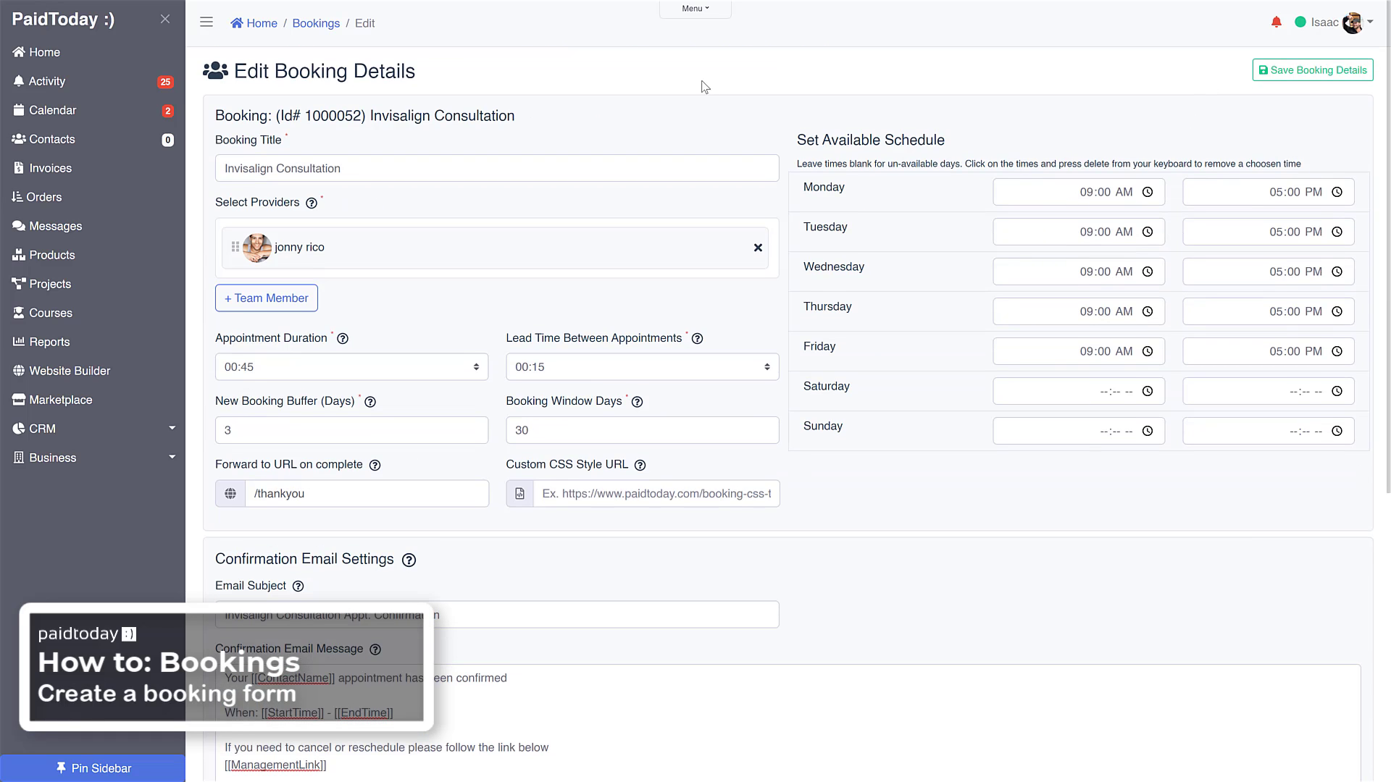
left_click(324, 25)
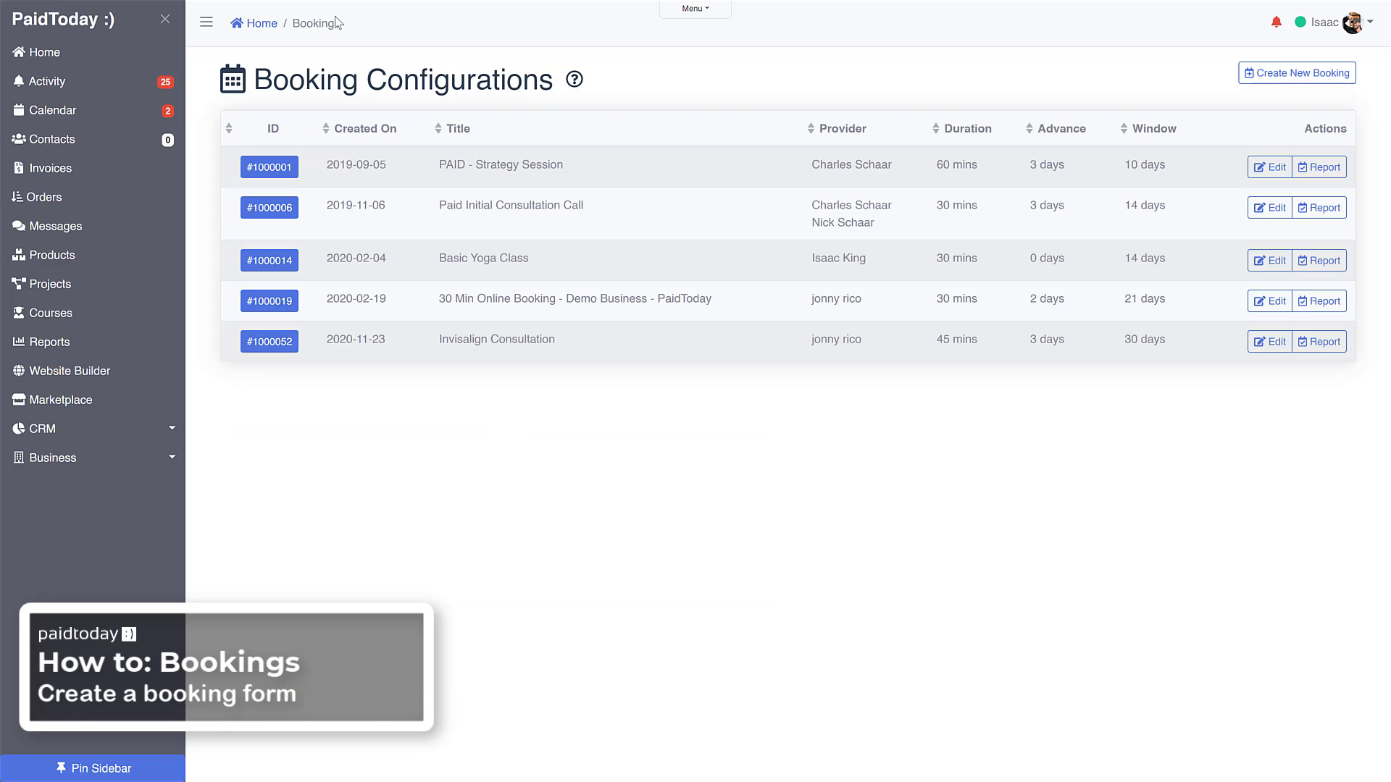